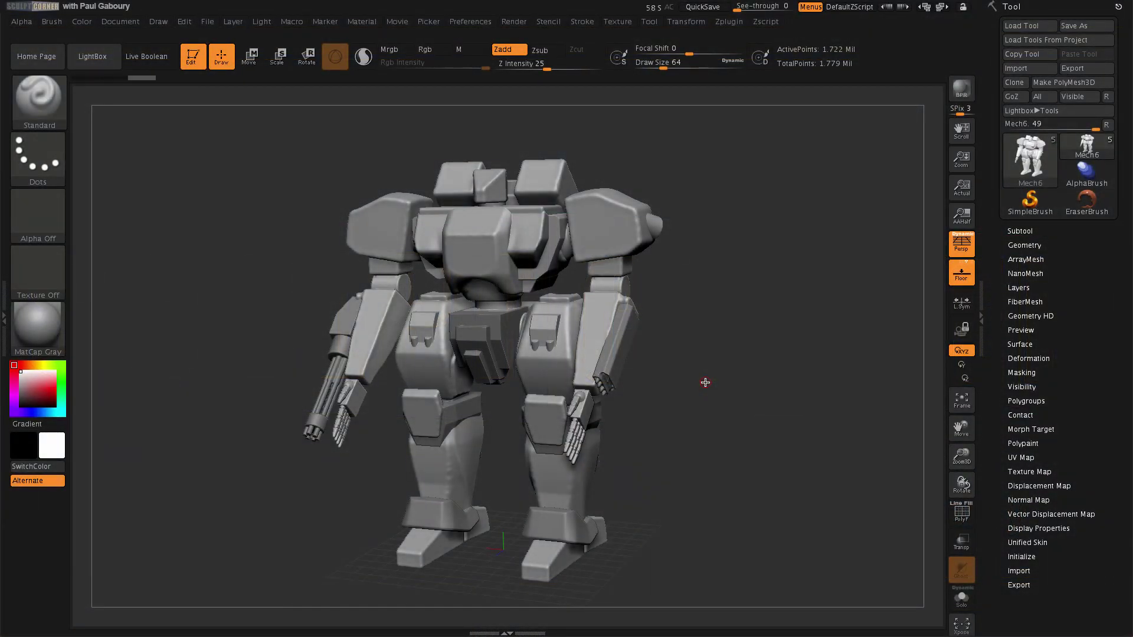
Step: Orbit the mech to a straight front view and show its polygroups as coloured patches
mouse_move(720, 471)
left_mouse_down()
mouse_move(682, 467)
mouse_move(721, 464)
left_mouse_up()
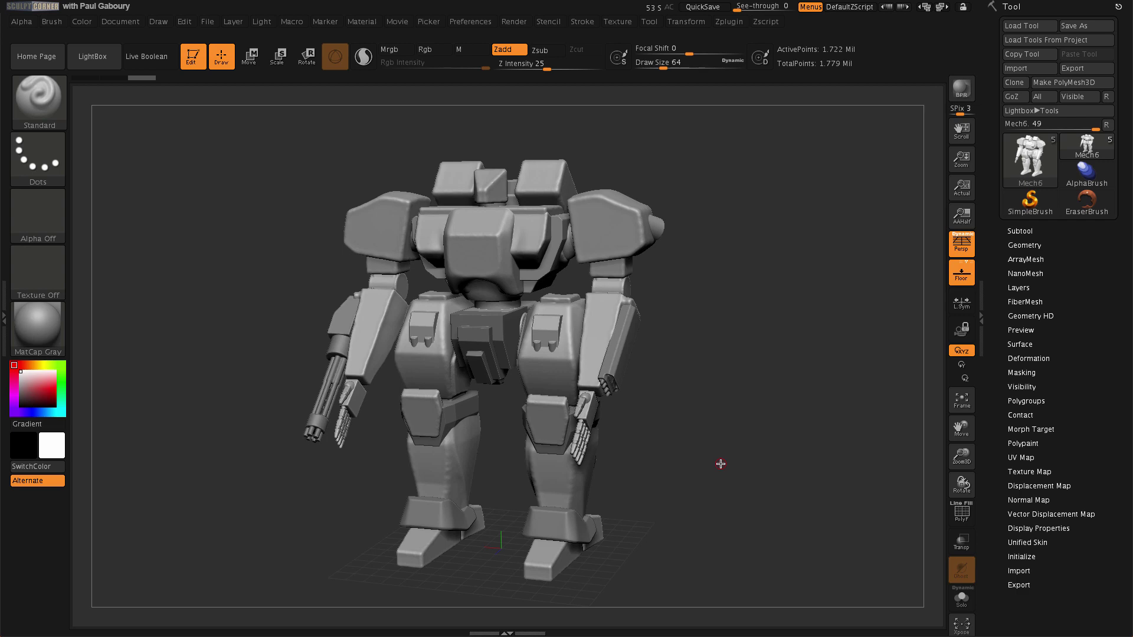
mouse_move(721, 463)
left_mouse_down()
mouse_move(728, 429)
mouse_move(701, 436)
left_mouse_up()
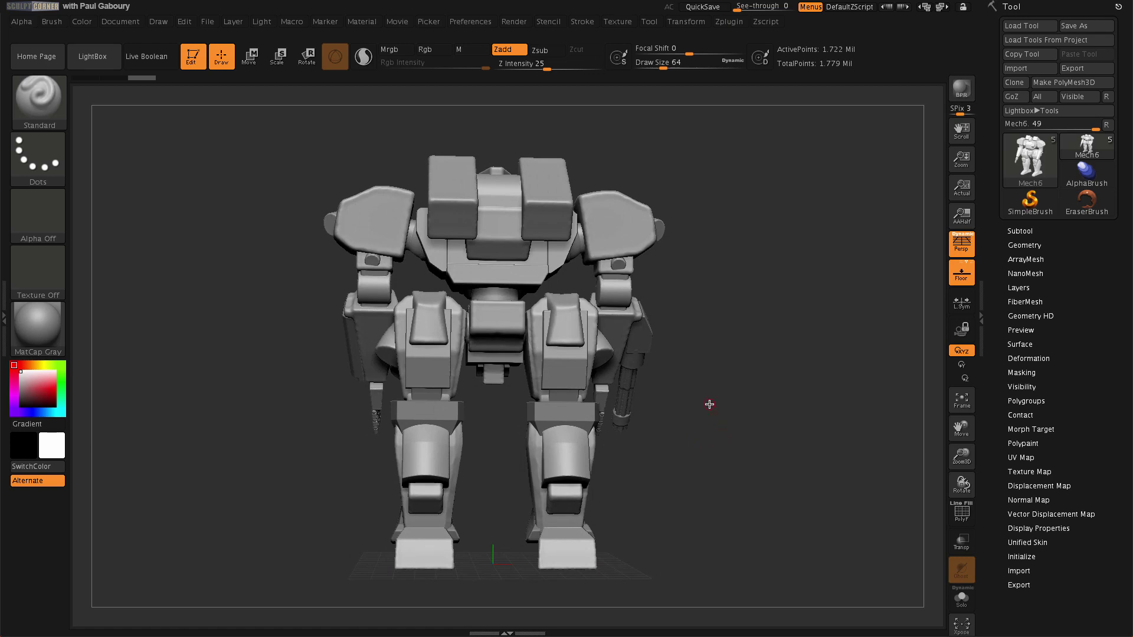
mouse_move(737, 442)
left_mouse_down()
mouse_move(665, 458)
mouse_move(752, 379)
mouse_move(777, 475)
mouse_move(784, 392)
mouse_move(777, 431)
mouse_move(749, 405)
mouse_move(746, 455)
mouse_move(756, 429)
left_mouse_up()
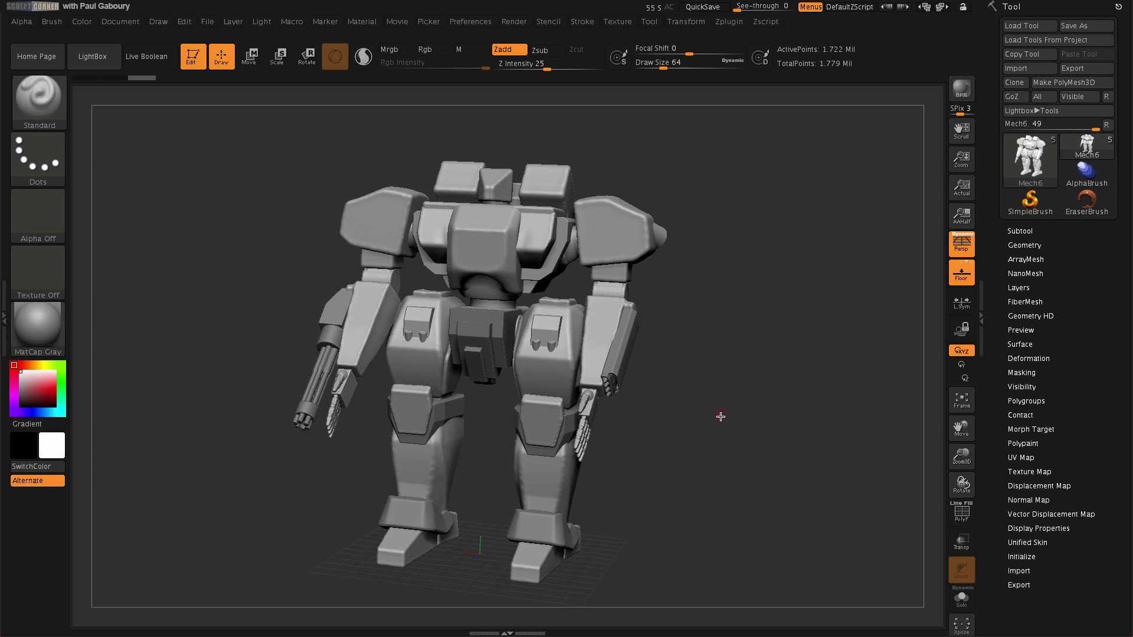
mouse_move(714, 419)
left_mouse_down()
mouse_move(734, 422)
mouse_move(716, 412)
mouse_move(736, 404)
mouse_move(727, 396)
left_mouse_up()
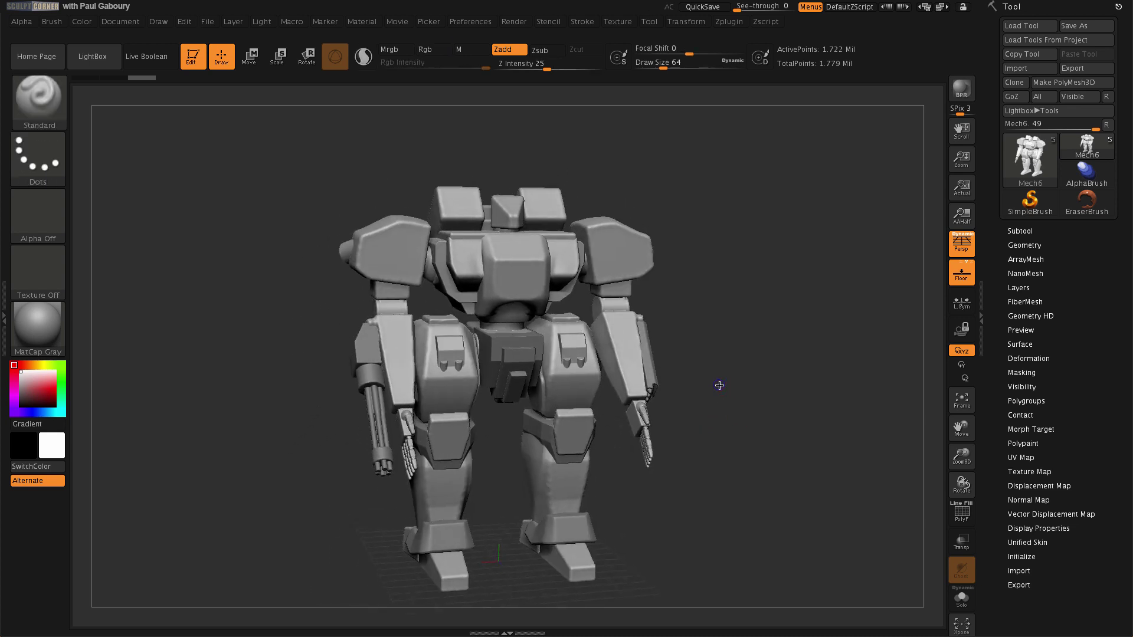
key("shift+f")
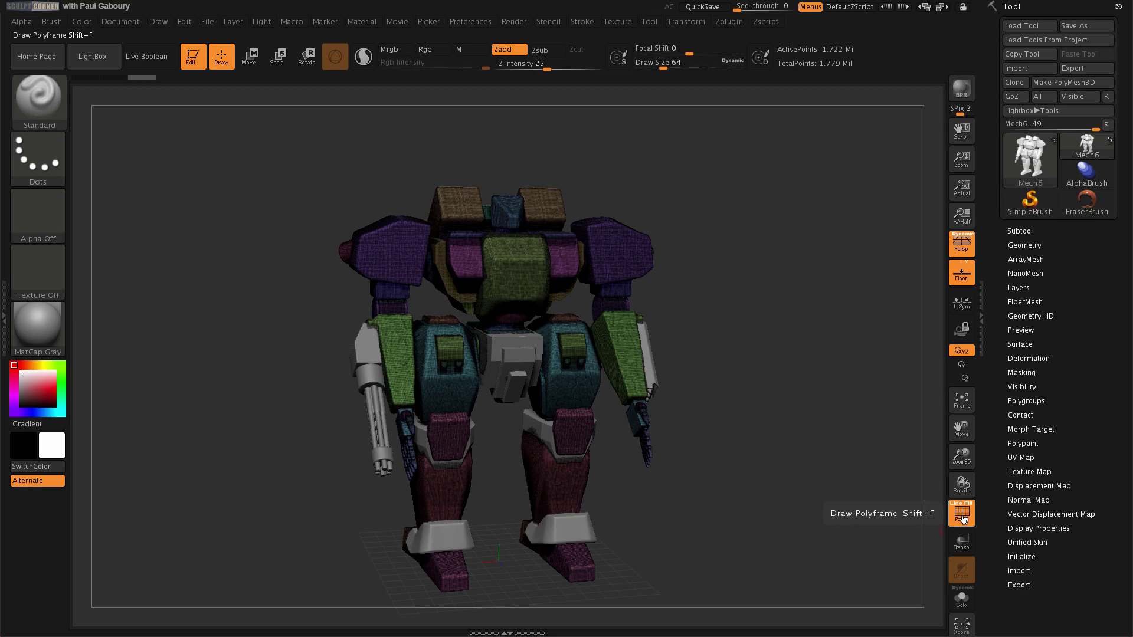
Step: Isolate the green chest, purple and olive polygroups in turn, then unhide the whole mech
left_click_drag(755, 384, 753, 419)
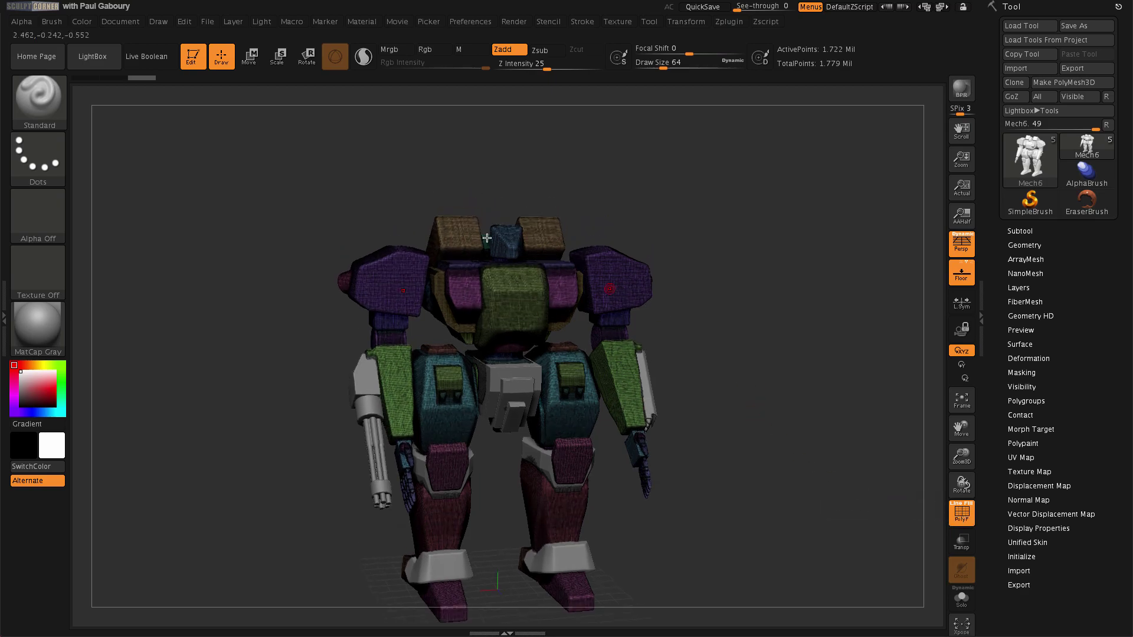
mouse_move(614, 272)
right_mouse_down("ctrl")
mouse_move(629, 408)
mouse_move(575, 374)
mouse_move(518, 375)
mouse_move(595, 387)
mouse_move(566, 366)
right_mouse_up("ctrl")
left_click(482, 345, "ctrl+shift")
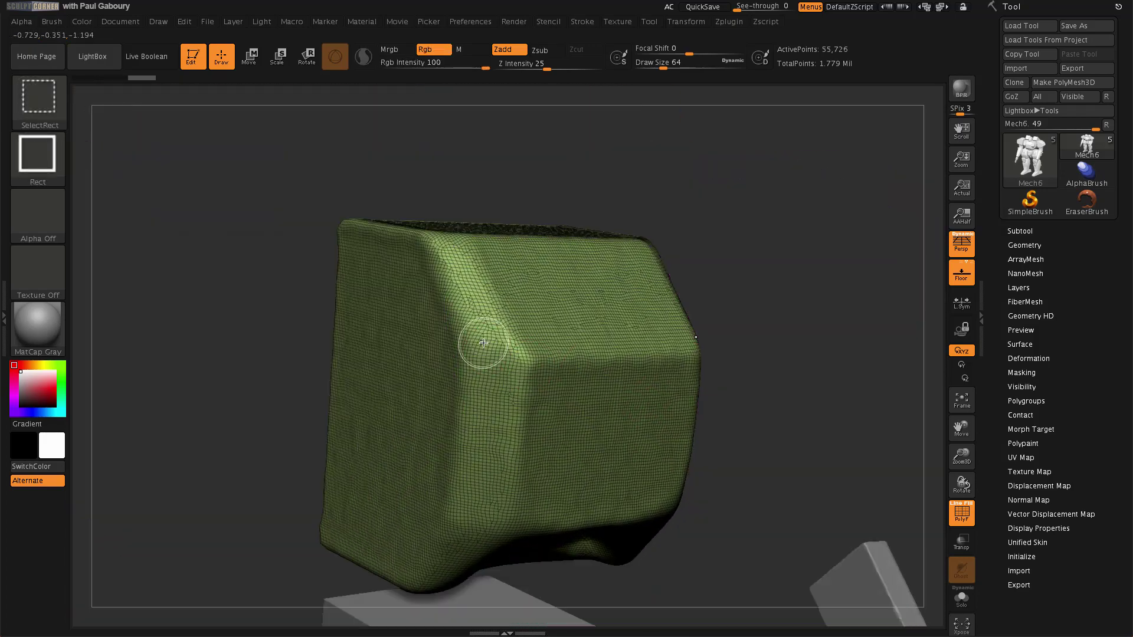
left_click(768, 318, "ctrl+shift")
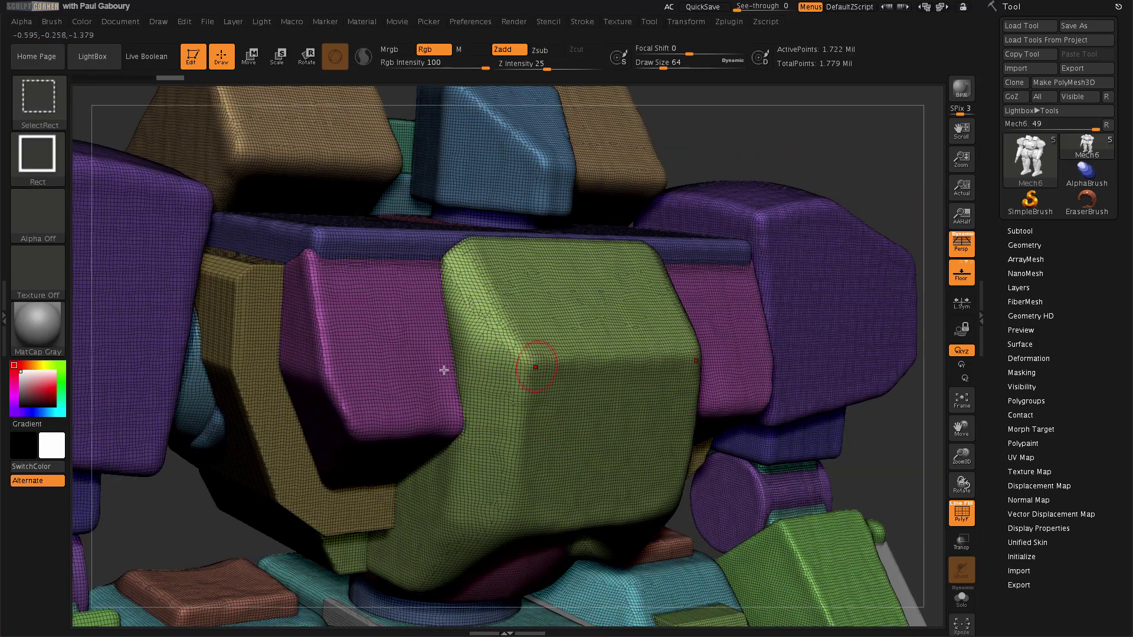
left_click(380, 367, "ctrl+shift")
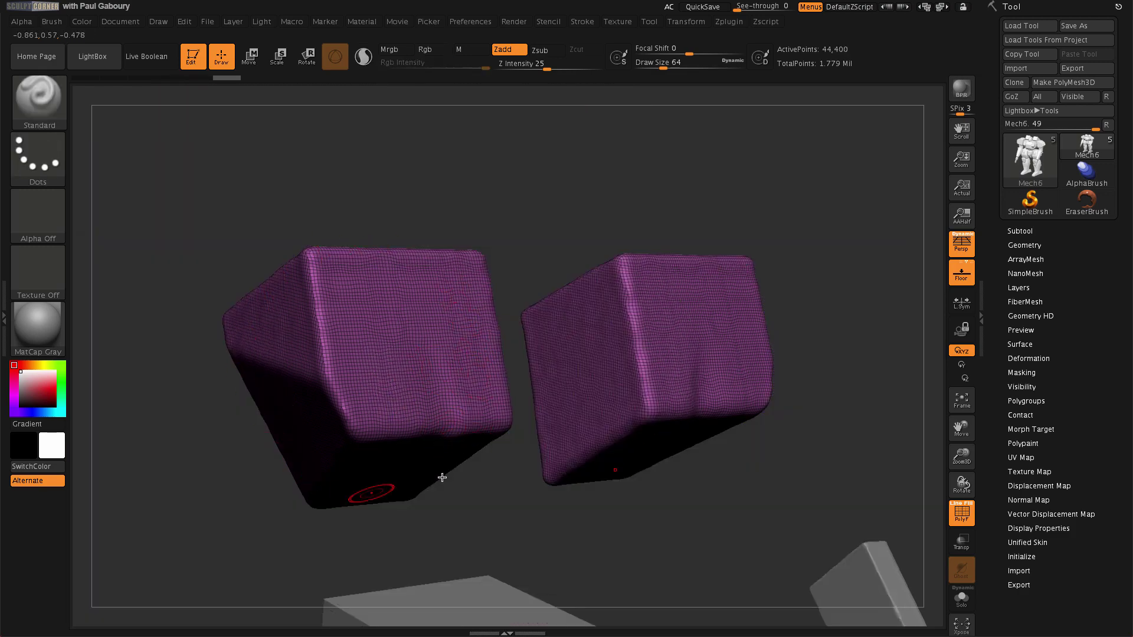
left_click(392, 187, "ctrl+shift")
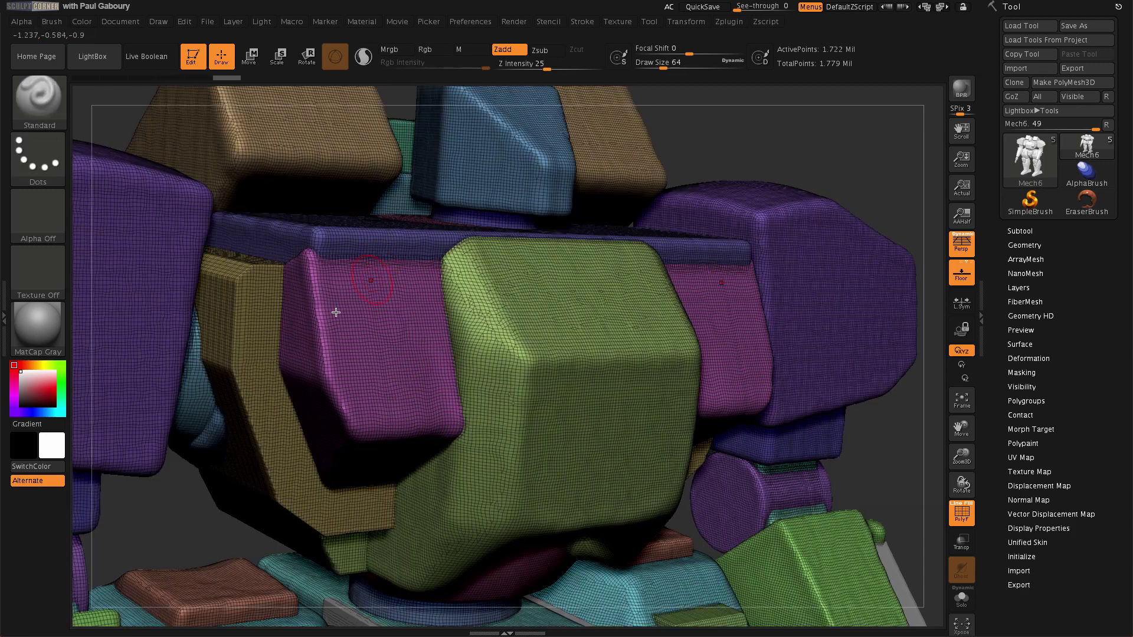
left_click(245, 336, "ctrl+shift")
left_click_drag(537, 410, 733, 409)
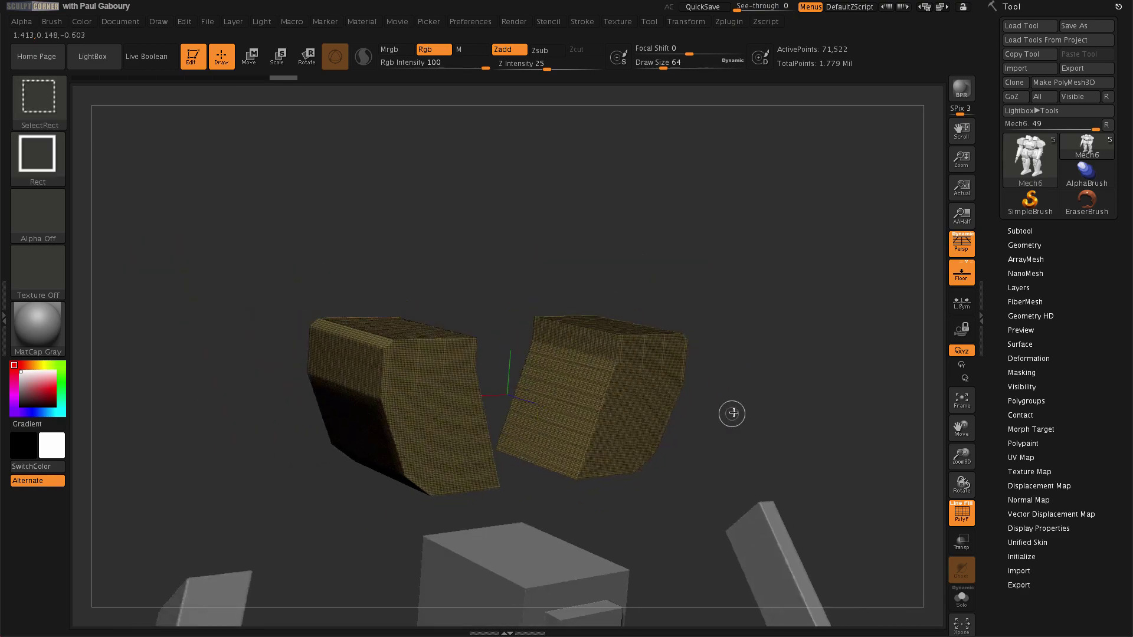
left_click(733, 410, "ctrl+shift")
left_click_drag(641, 441, 640, 390)
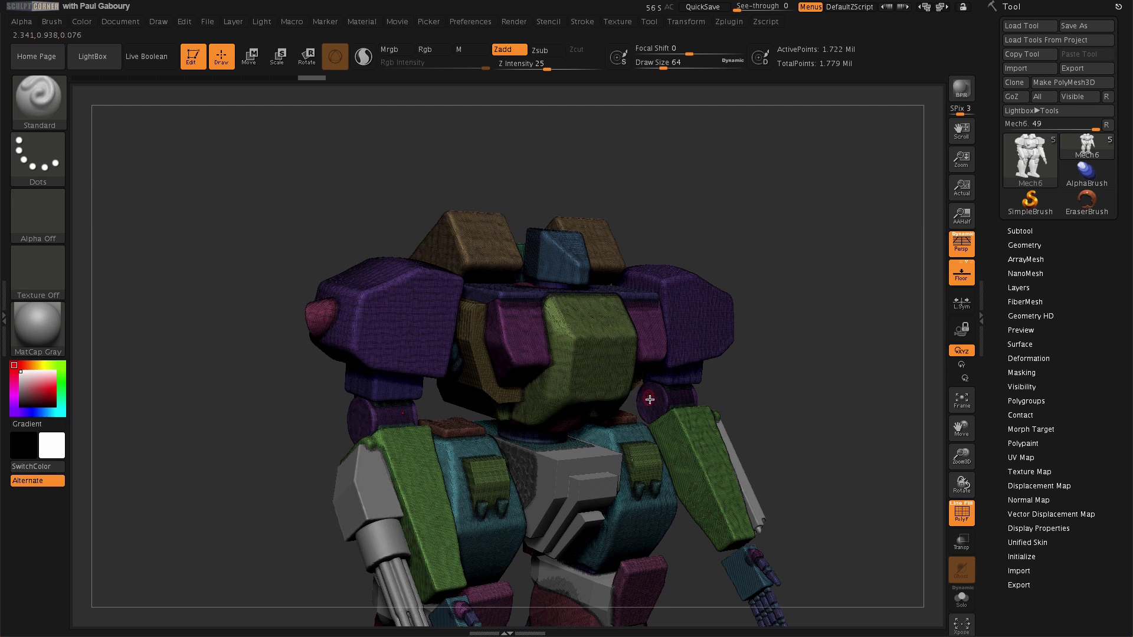
Step: Select the Move Topological brush
key("b")
key("m")
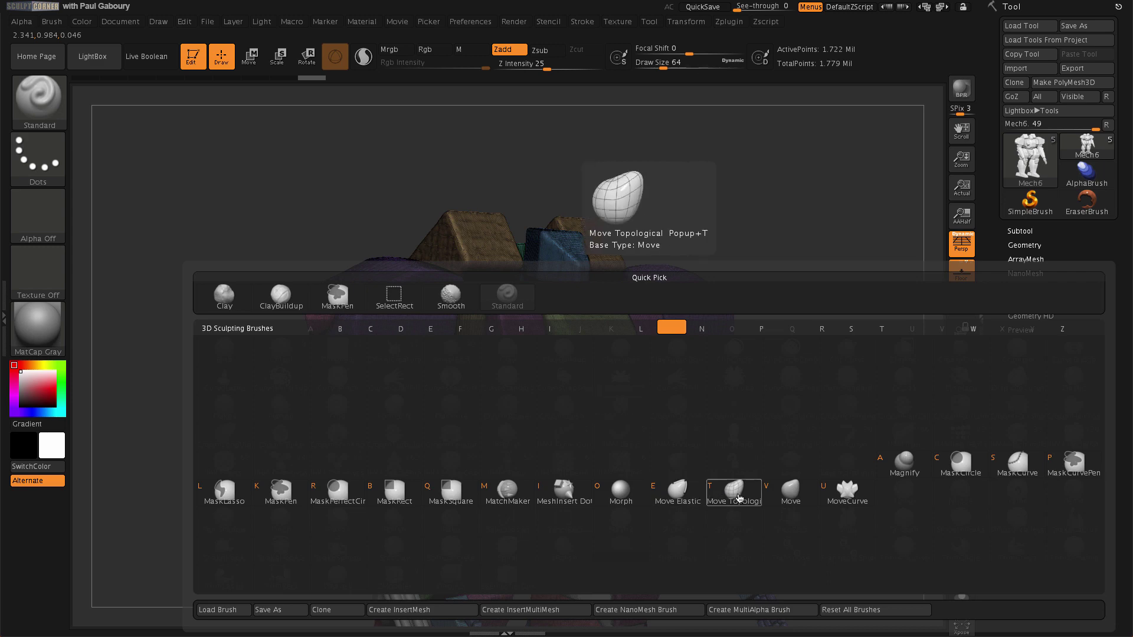
left_click(739, 498)
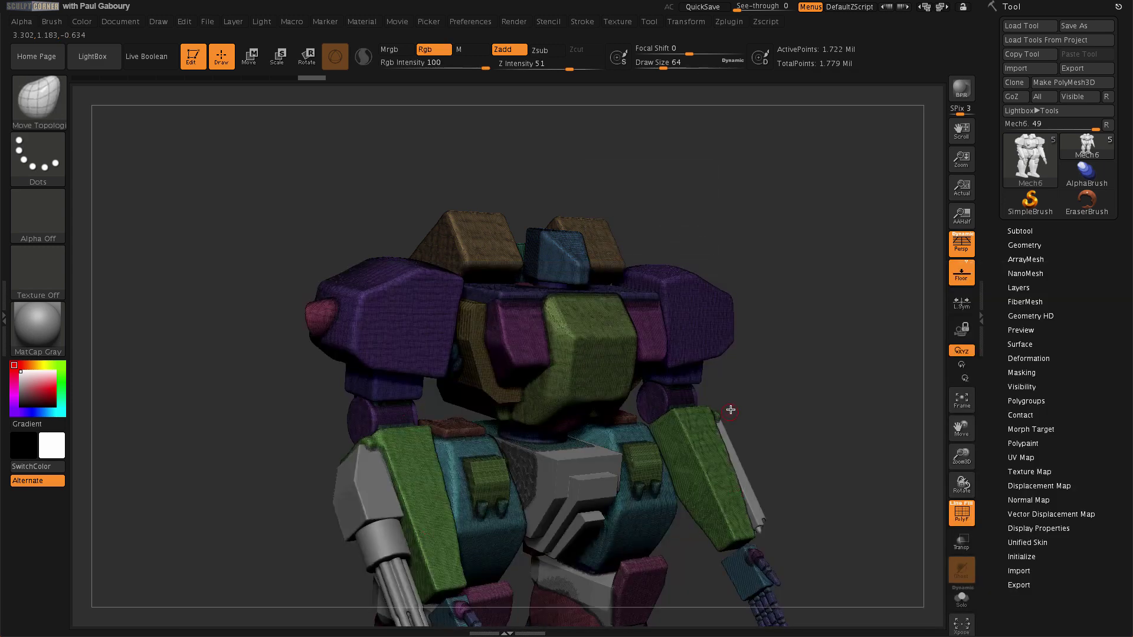
Step: Raise the draw size to 338 and turn polygroup colouring off
key("s")
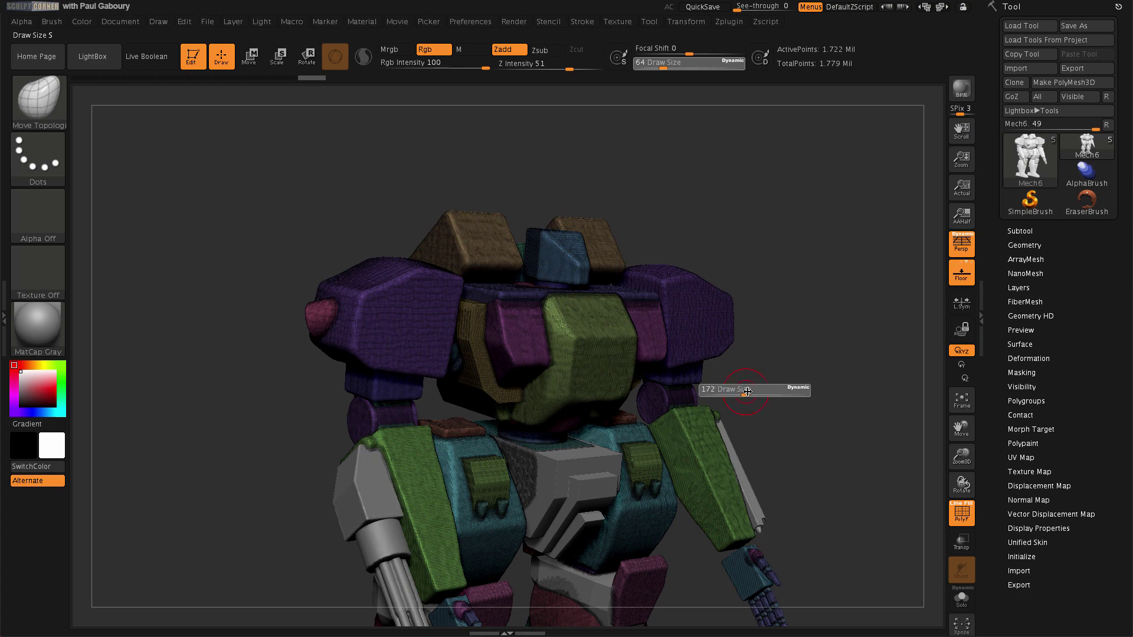
left_click_drag(765, 391, 595, 348)
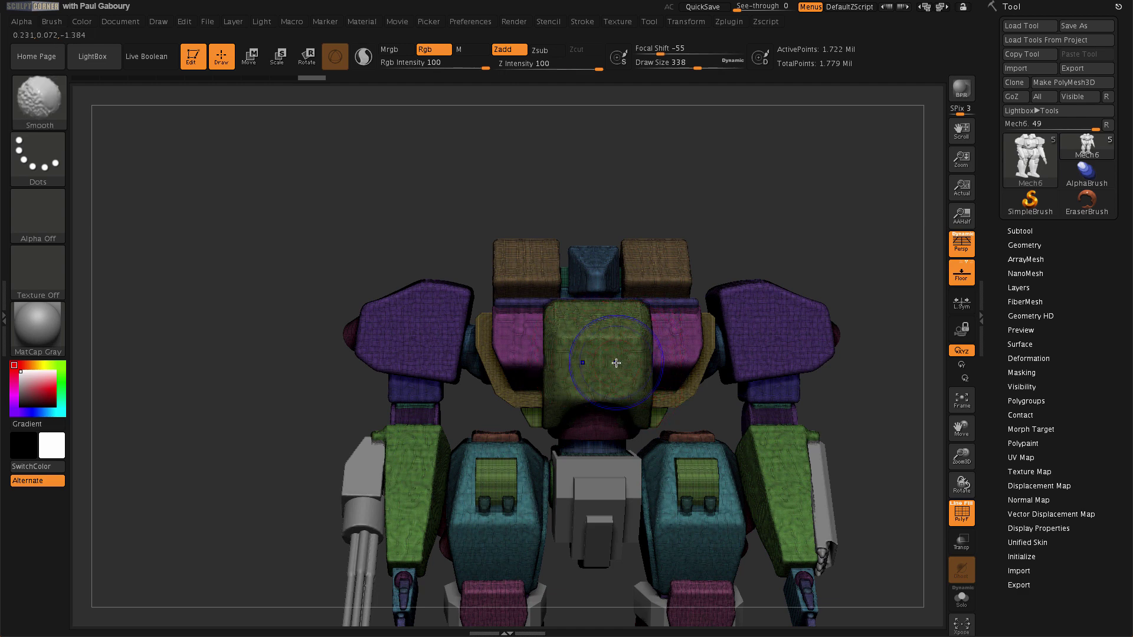
key("shift+f")
mouse_move(616, 361)
left_mouse_down()
mouse_move(627, 360)
mouse_move(605, 354)
left_mouse_up()
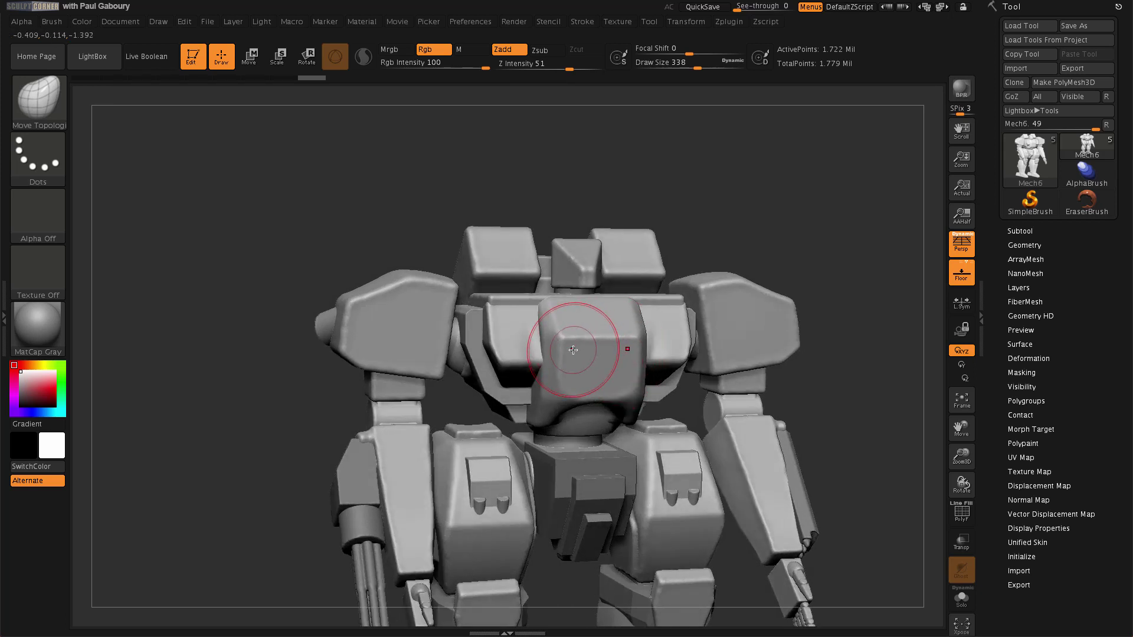
Step: Enlarge the brush and try reshaping the chest block and shoulder pads, undoing both edits
key("s")
left_click_drag(572, 350, 598, 350)
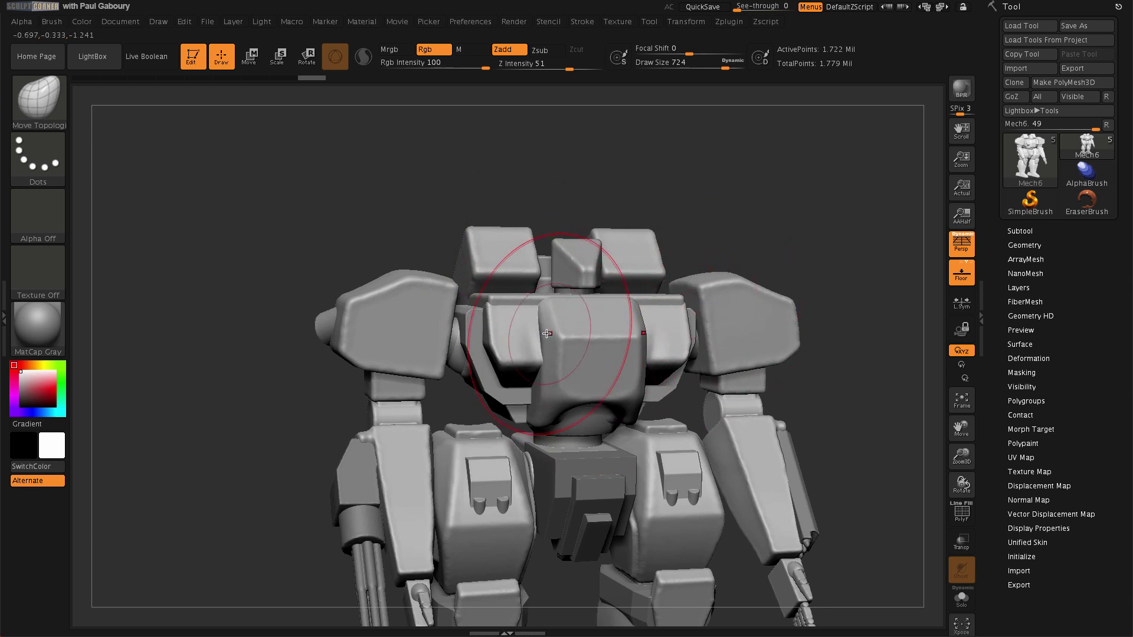
mouse_move(552, 354)
left_mouse_down()
mouse_move(521, 337)
mouse_move(565, 389)
mouse_move(520, 356)
mouse_move(503, 547)
mouse_move(524, 370)
left_mouse_up()
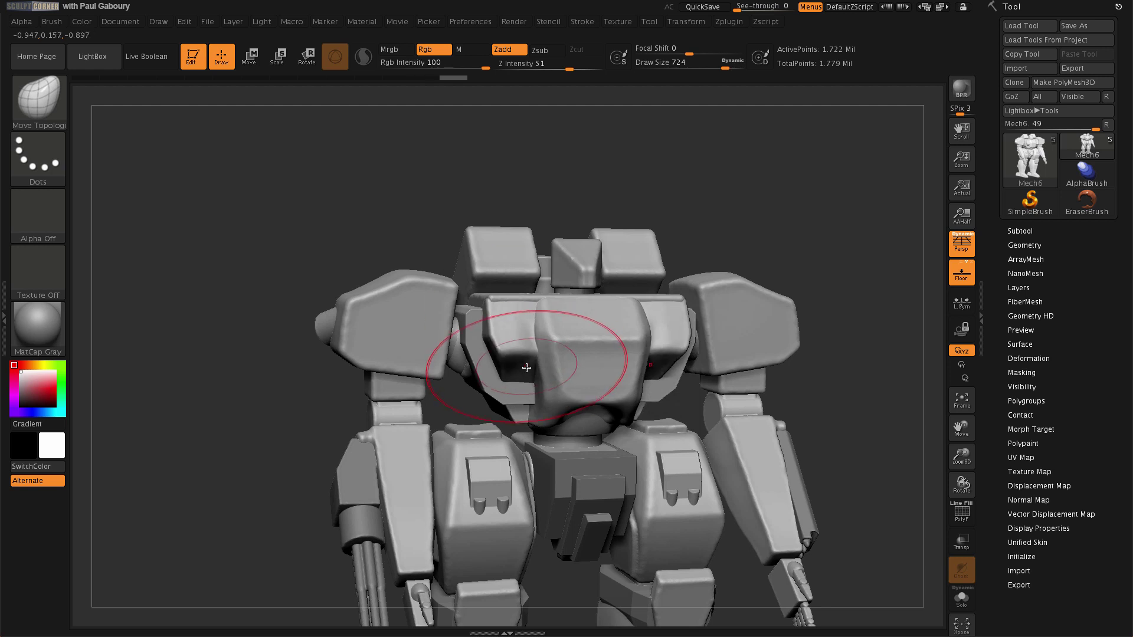
key("ctrl")
key("ctrl+z")
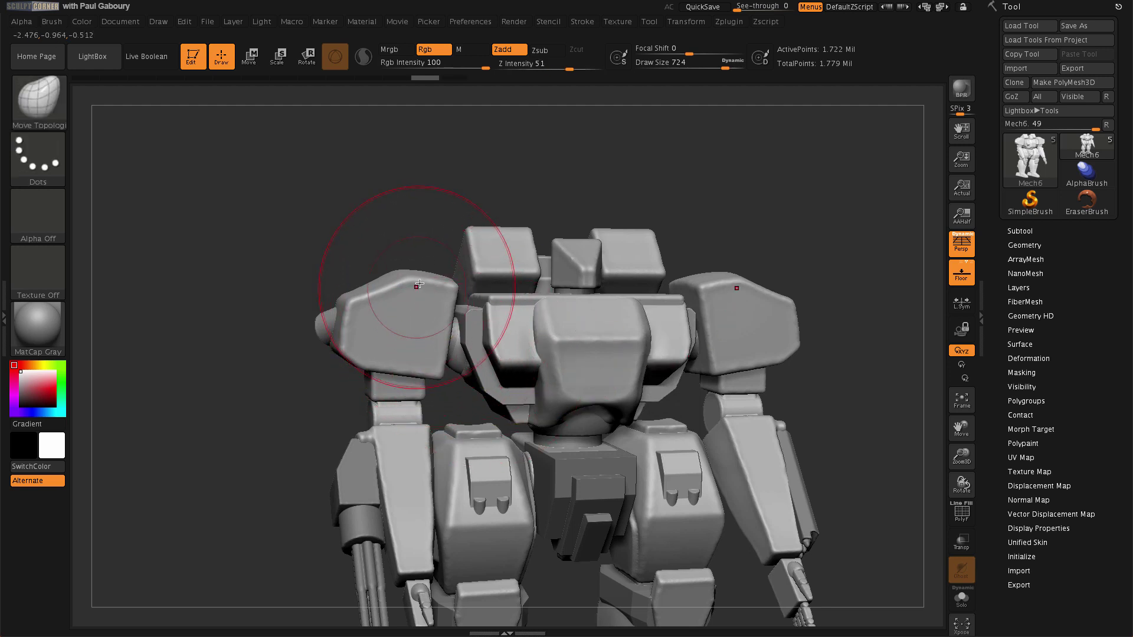
left_click_drag(427, 289, 403, 295)
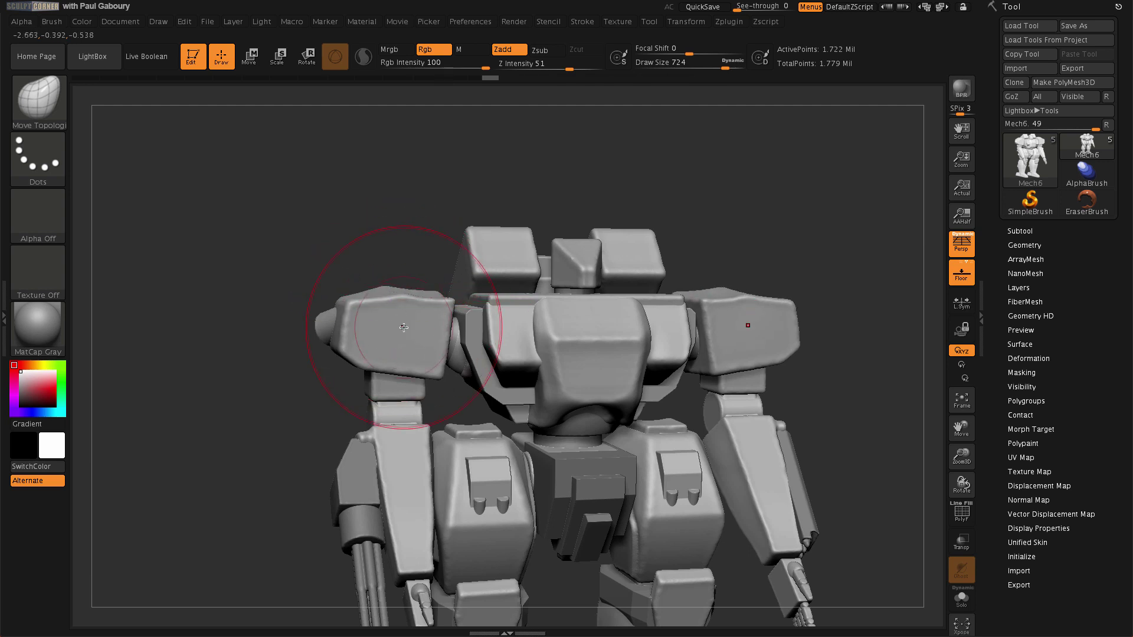
key("ctrl+z")
key("ctrl+z")
key("ctrl+z")
key("ctrl+z")
key("ctrl+z")
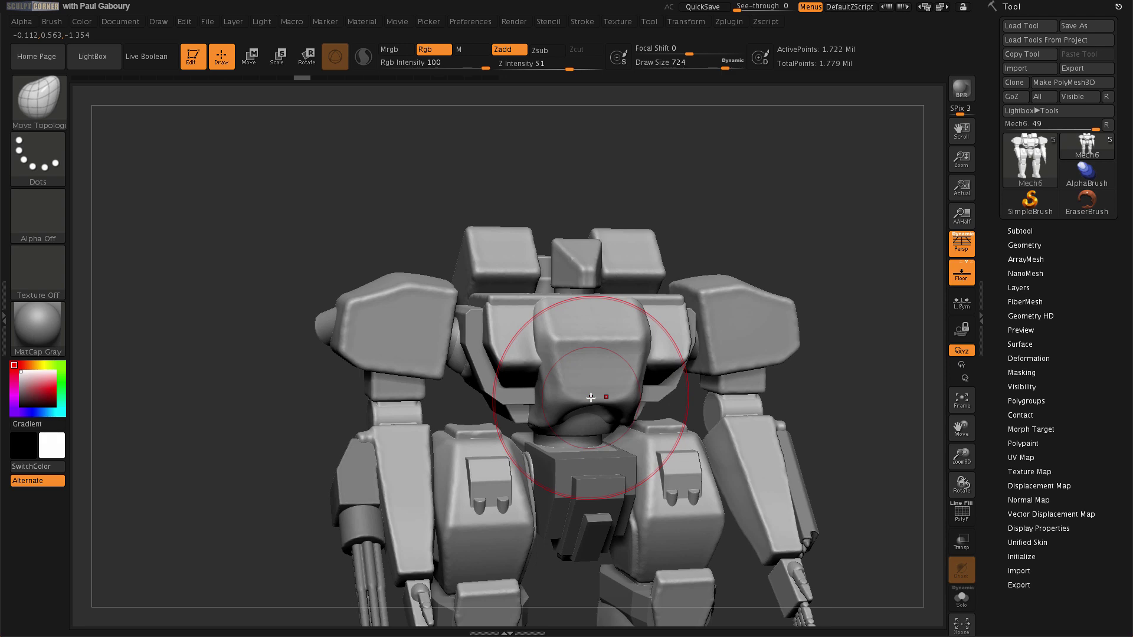
Step: Pull the middle shoulder block down-left, keeping the edit after undo/redo checks
right_click_drag(480, 443, 468, 361)
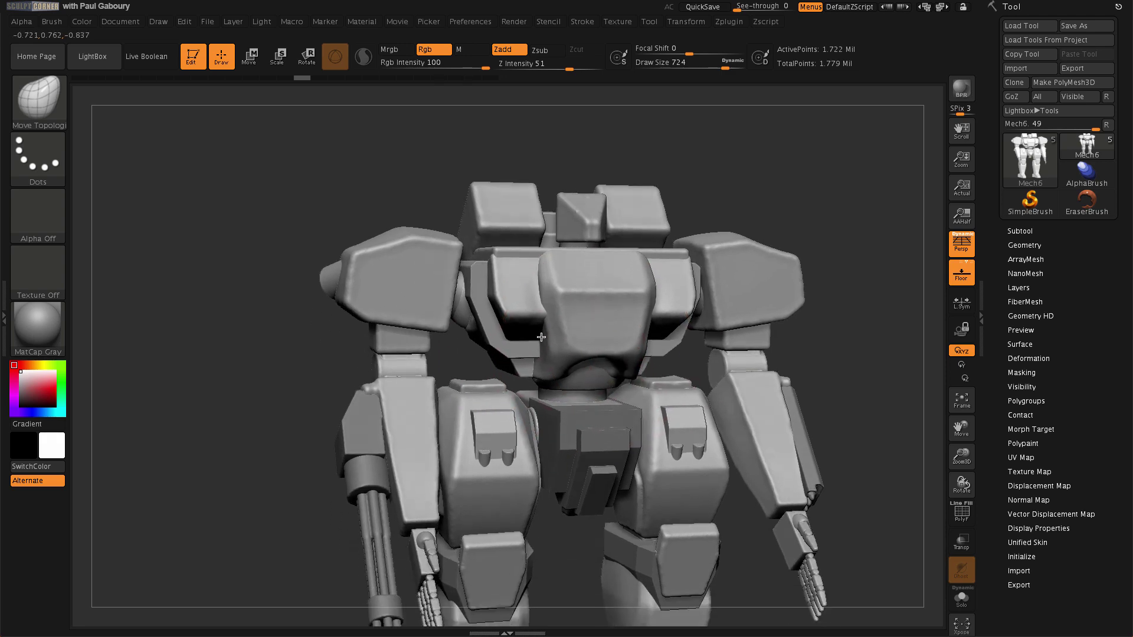
right_click_drag(437, 295, 417, 279)
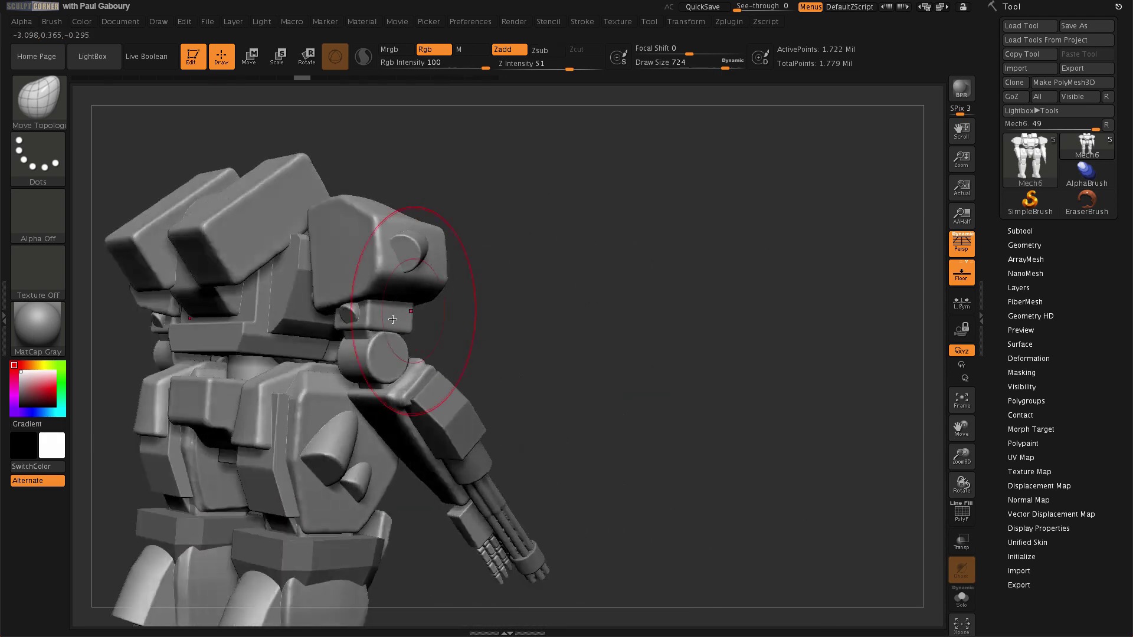
left_click(404, 324, "ctrl+shift")
key("ctrl+shift")
left_click(481, 294, "ctrl+shift")
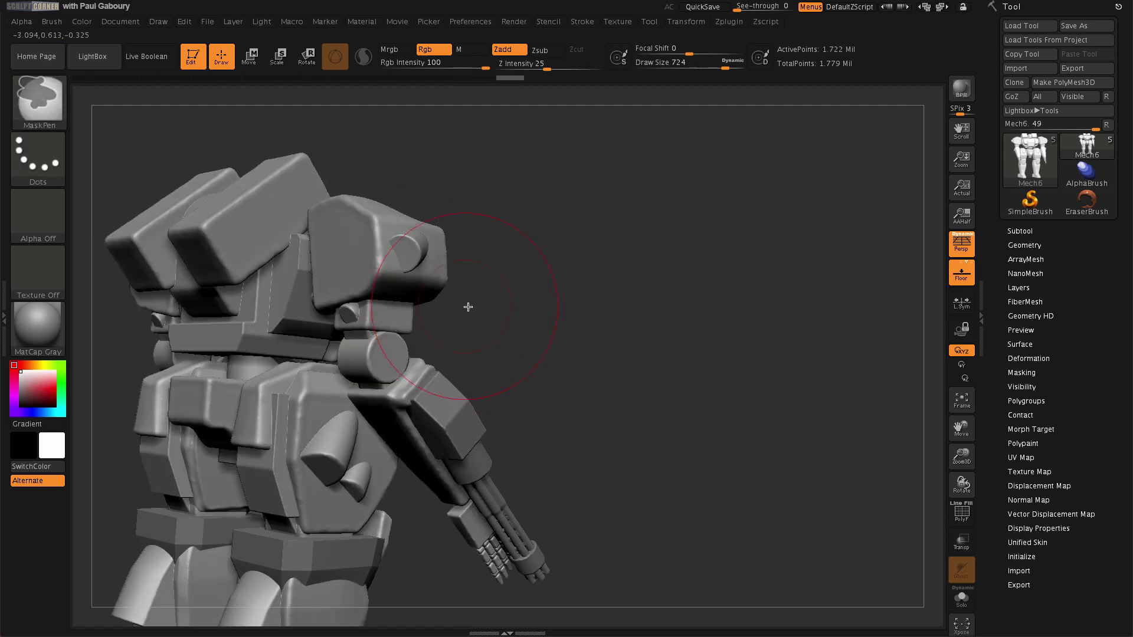
mouse_move(468, 309)
right_mouse_down()
mouse_move(619, 336)
mouse_move(447, 290)
right_mouse_up()
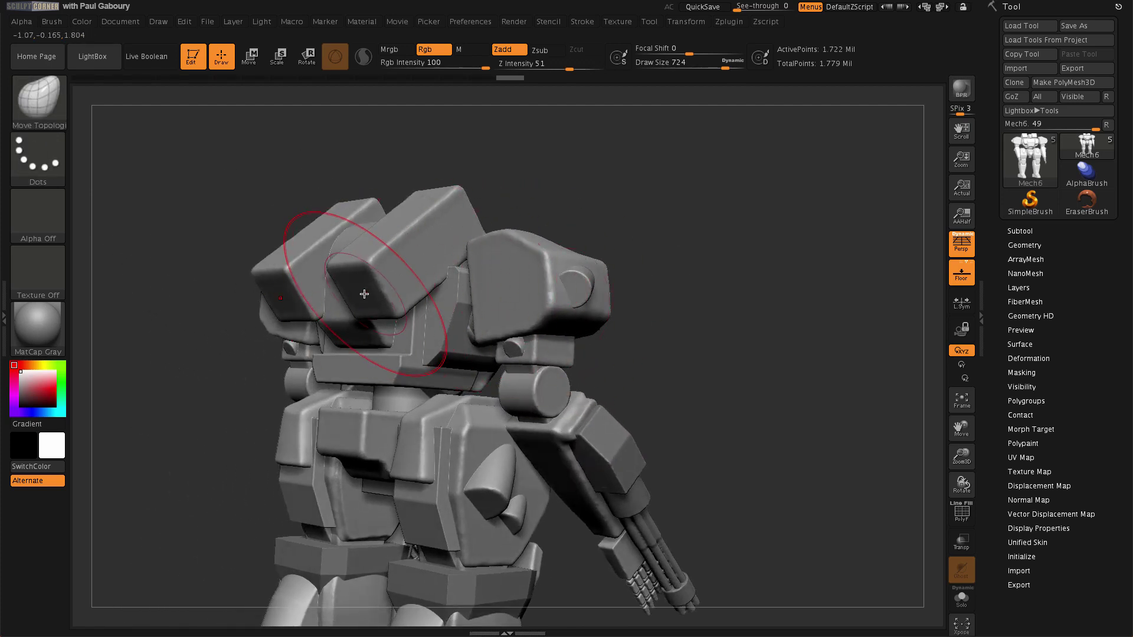
left_click_drag(369, 289, 345, 307)
key("ctrl+z")
key("ctrl+shift+z")
key("ctrl+z")
key("ctrl+shift+z")
key("ctrl+shift+z")
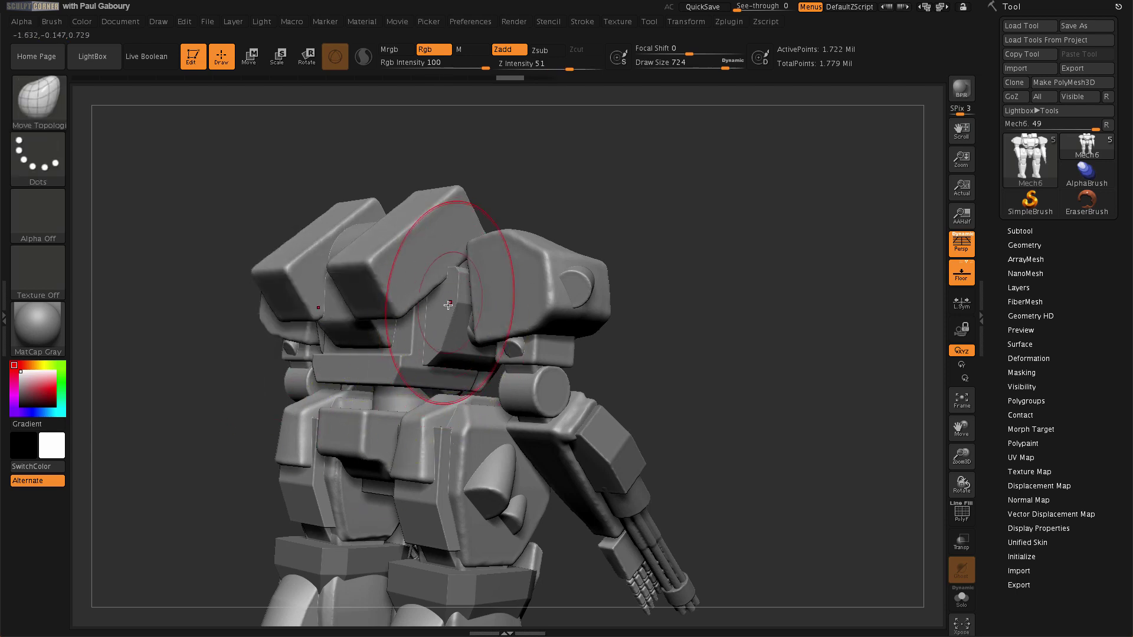
Step: Frame the whole mech in a three-quarter front view
right_click_drag(518, 354, 642, 379)
key("f")
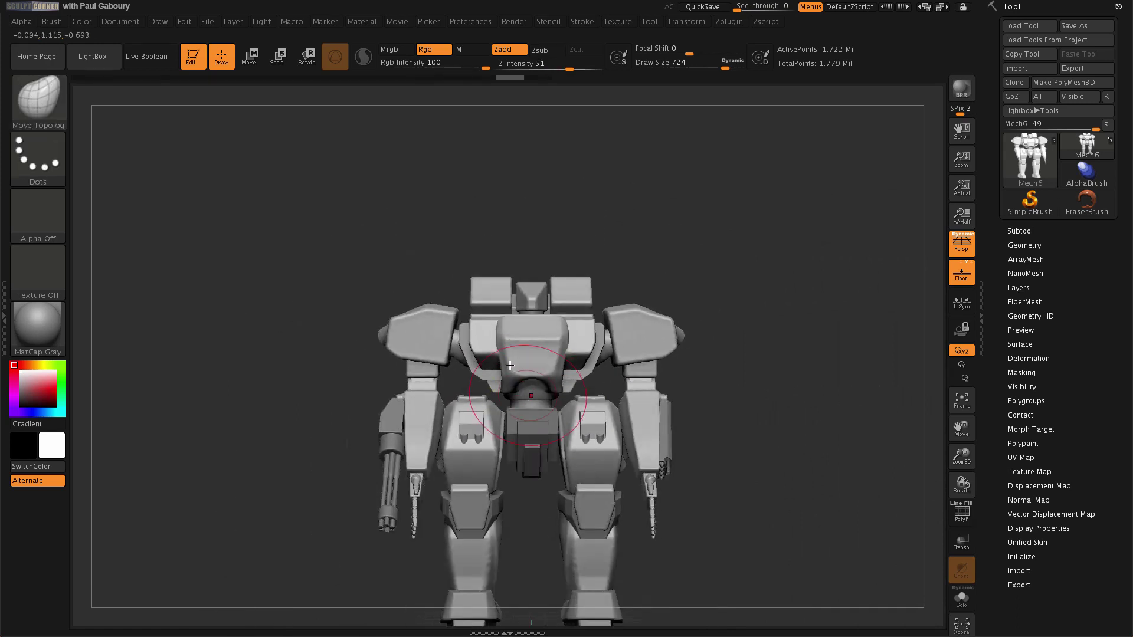
right_click_drag(590, 378, 517, 376)
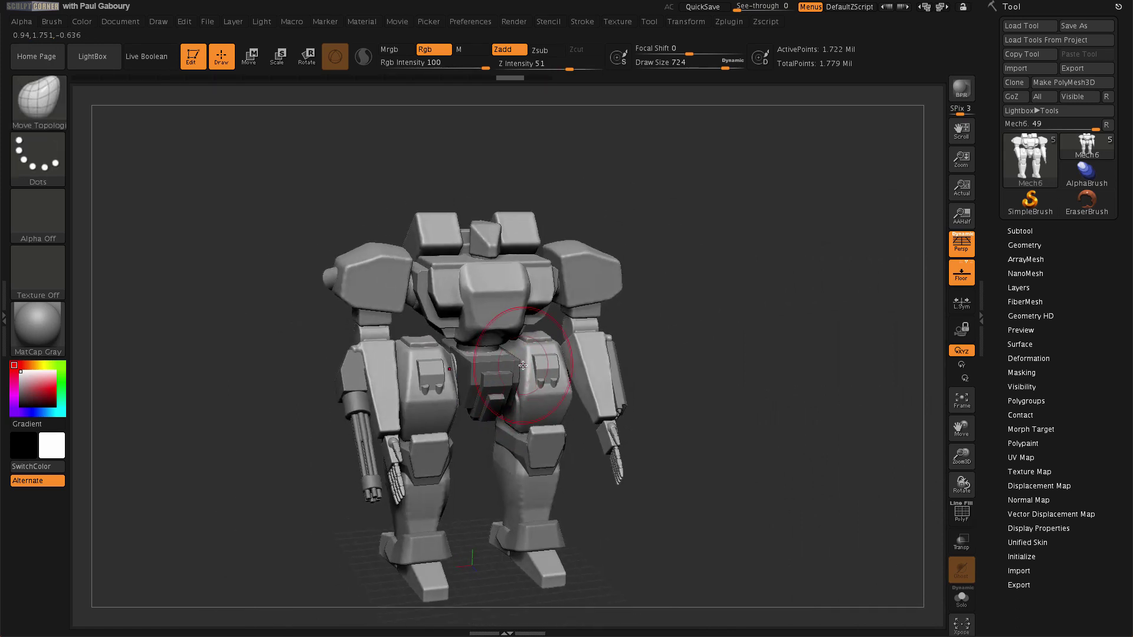
Step: Dock the Brush menu in the right tray and enable Topological auto-masking
left_click(50, 22)
left_click_drag(47, 40, 1057, 201)
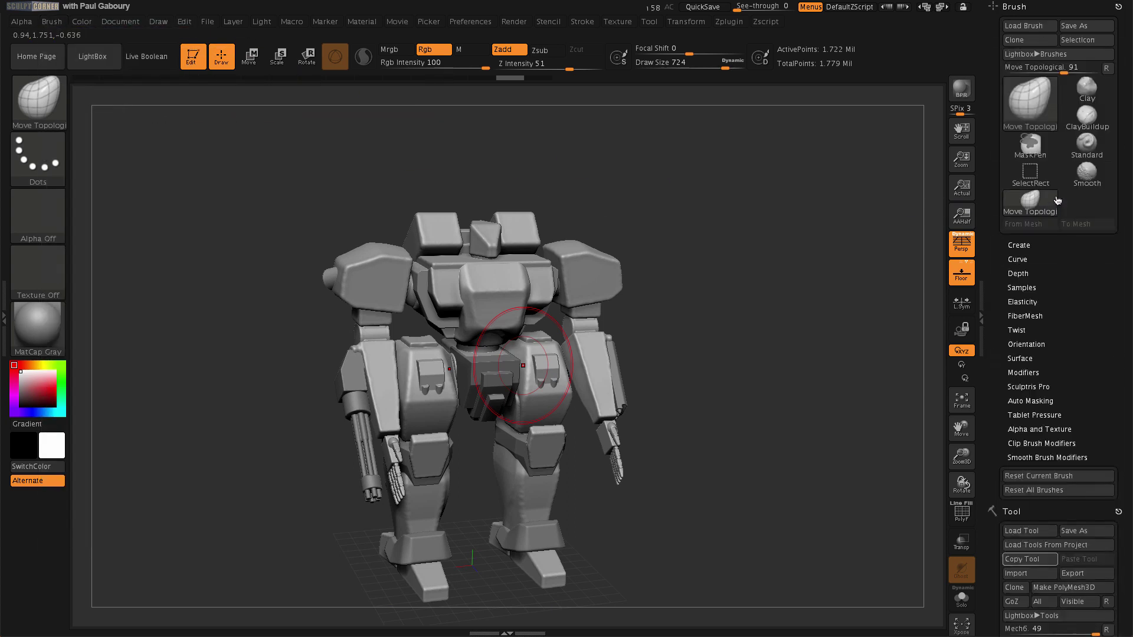
left_click(1047, 402)
left_click(1027, 407)
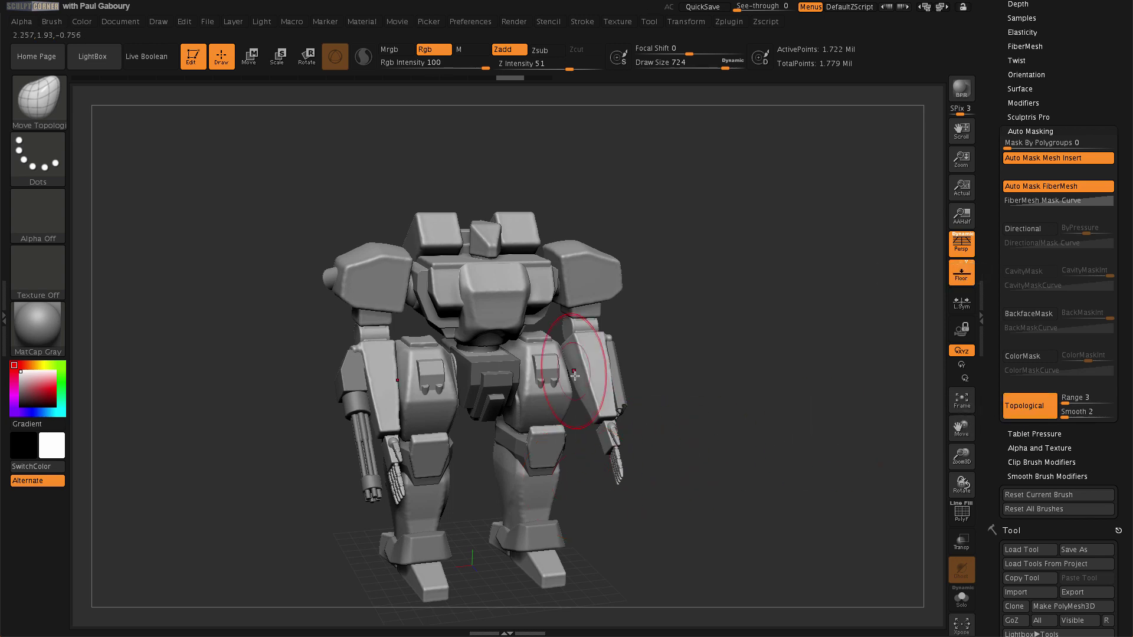
Step: Switch to the ClayBuildup brush
key("b")
key("c")
key("b")
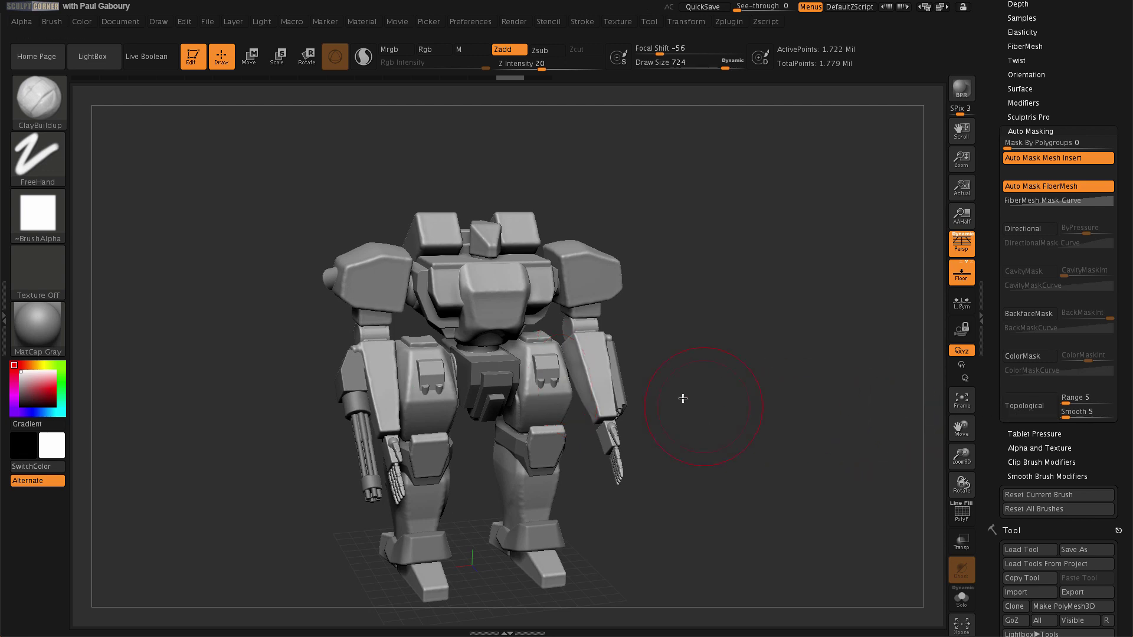
Step: Zoom in on the chest and test a ClayBuildup stroke at size 338, then undo it
mouse_move(655, 380)
right_mouse_down("ctrl")
mouse_move(631, 477)
mouse_move(501, 389)
right_mouse_up("ctrl")
key("s")
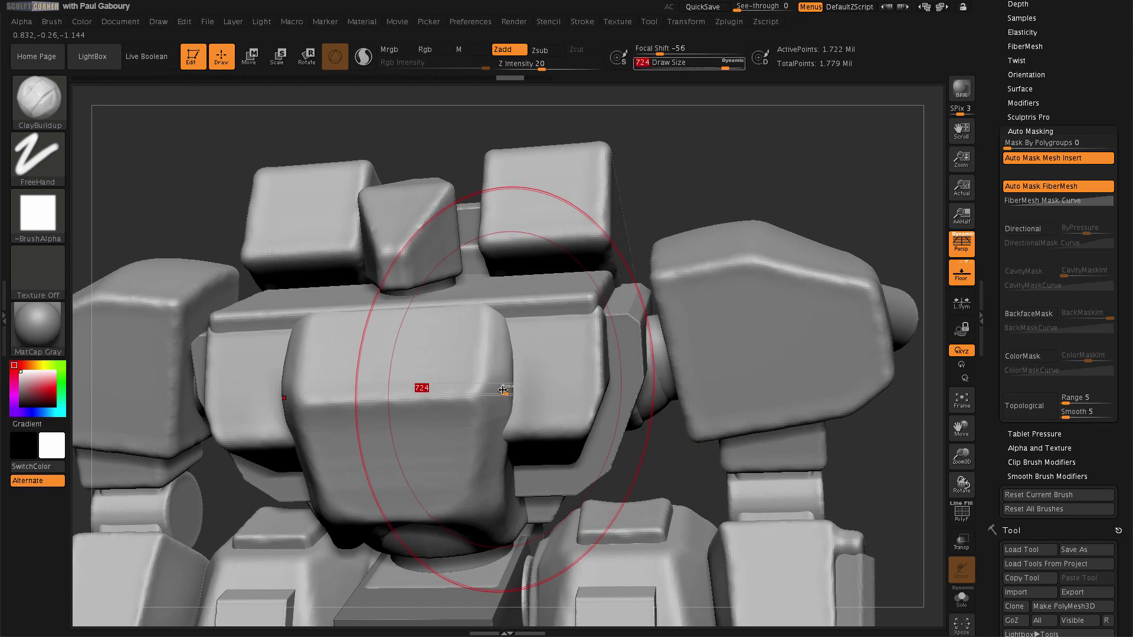
left_click_drag(502, 390, 456, 390)
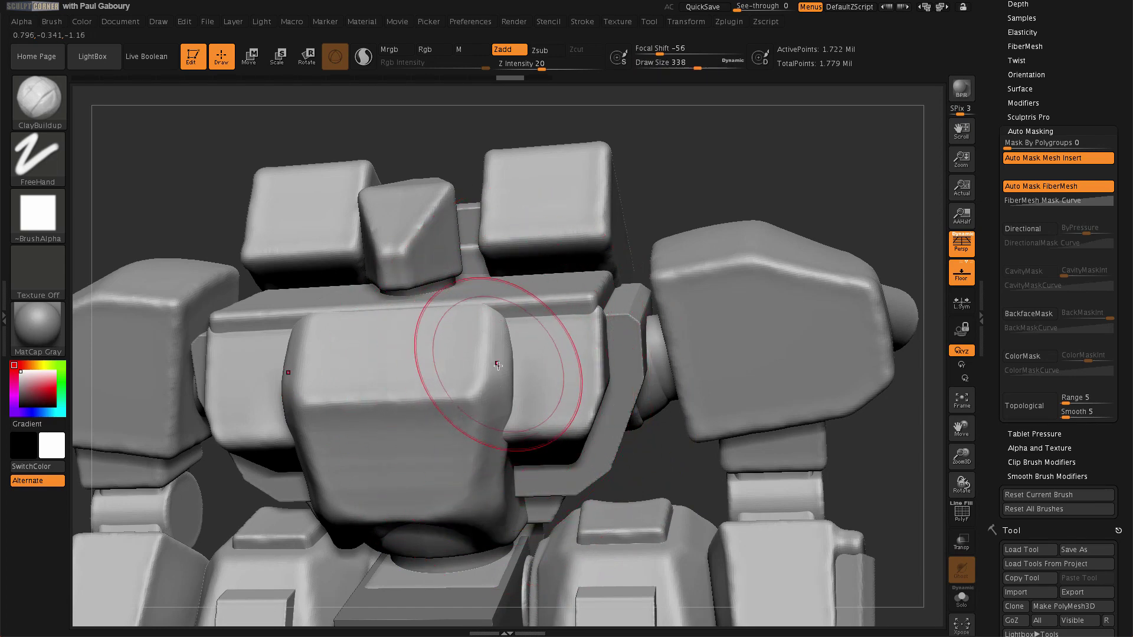
right_click_drag(502, 331, 518, 417, "ctrl")
mouse_move(518, 418)
left_mouse_down()
mouse_move(490, 330)
mouse_move(513, 449)
mouse_move(542, 424)
mouse_move(554, 354)
mouse_move(614, 366)
mouse_move(625, 461)
left_mouse_up()
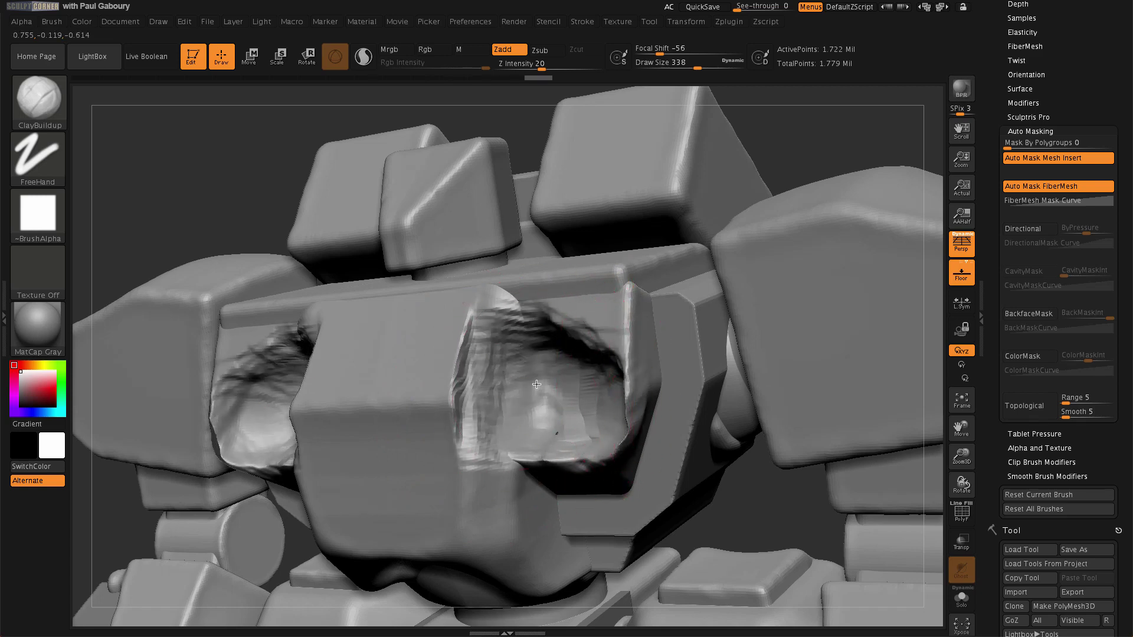
key("ctrl+z")
Step: At draw size 158 with Topological masking, build clay along the chest seam and crease
key("s")
mouse_move(508, 392)
left_mouse_down()
mouse_move(493, 392)
mouse_move(518, 400)
left_mouse_up()
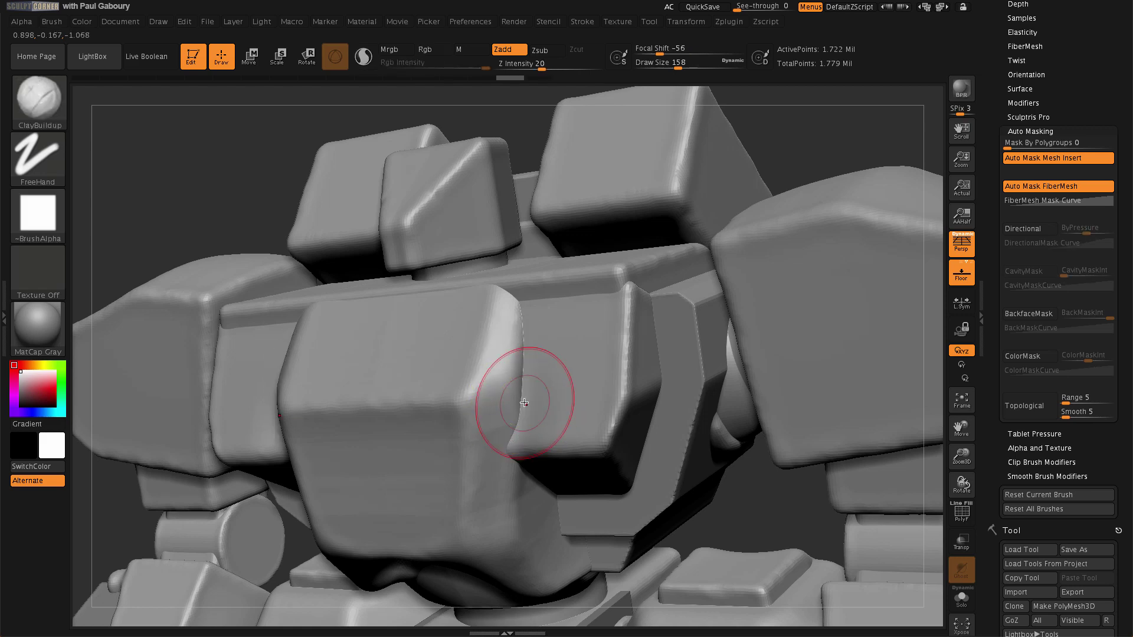
left_click(1028, 407)
mouse_move(511, 383)
left_mouse_down()
mouse_move(515, 346)
mouse_move(488, 390)
left_mouse_up()
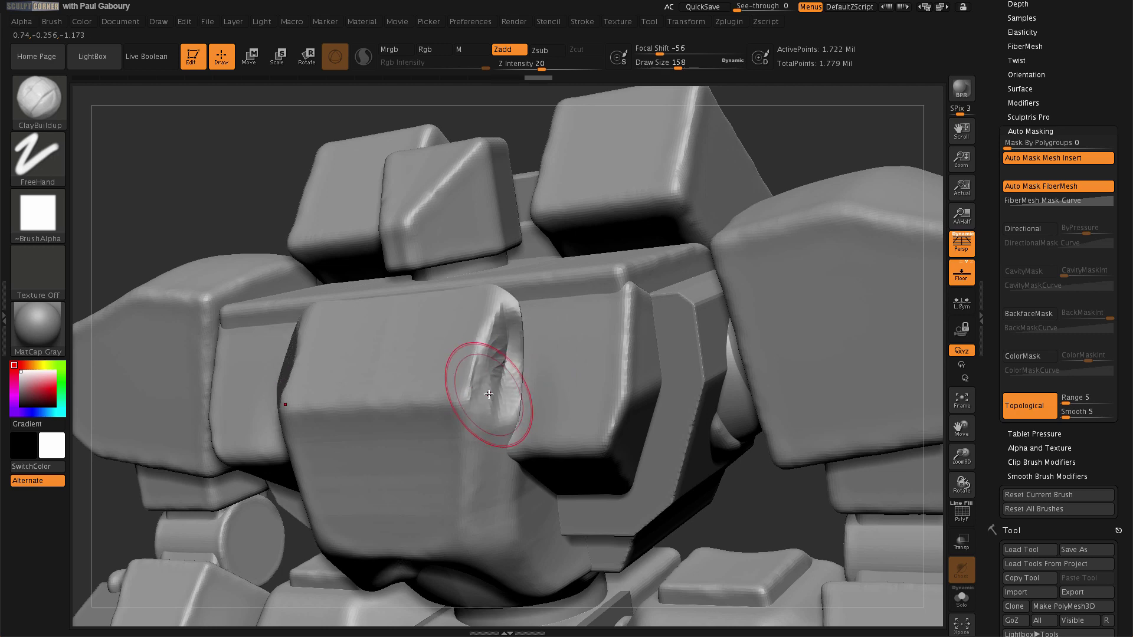
mouse_move(489, 394)
left_mouse_down()
mouse_move(498, 329)
mouse_move(498, 379)
left_mouse_up()
mouse_move(498, 379)
right_mouse_down()
mouse_move(513, 386)
mouse_move(490, 377)
right_mouse_up()
left_click_drag(484, 331, 487, 376)
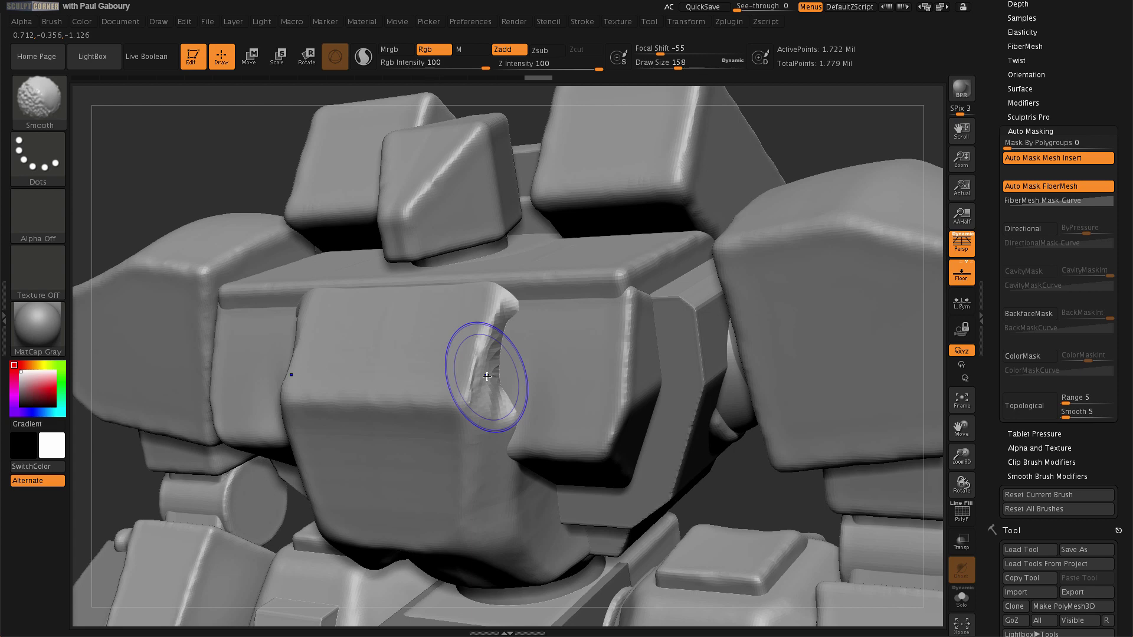
Step: Add clay ridges along the notch edge and smooth them with Topological smoothing
left_click(1036, 404)
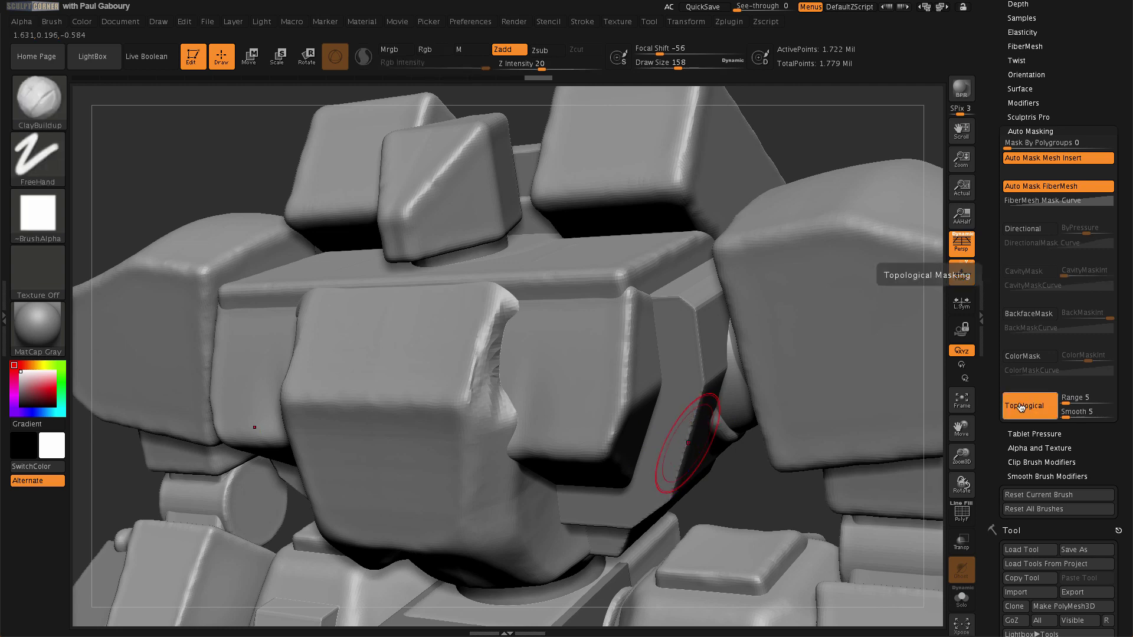
key("shift")
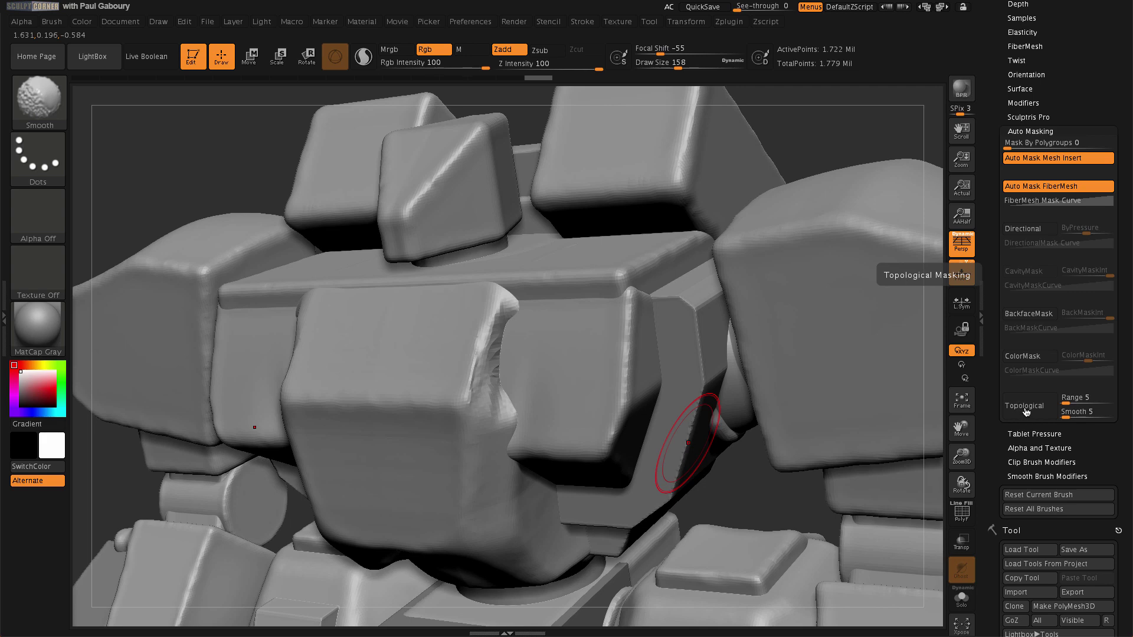
left_click(1025, 411)
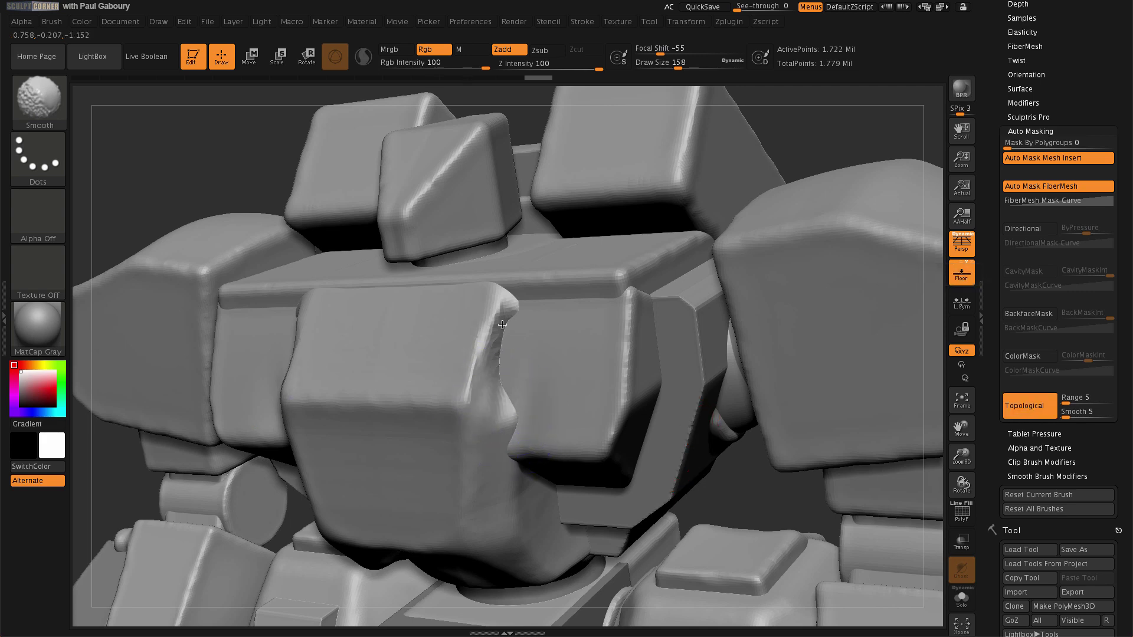
left_click_drag(504, 313, 493, 334, "shift")
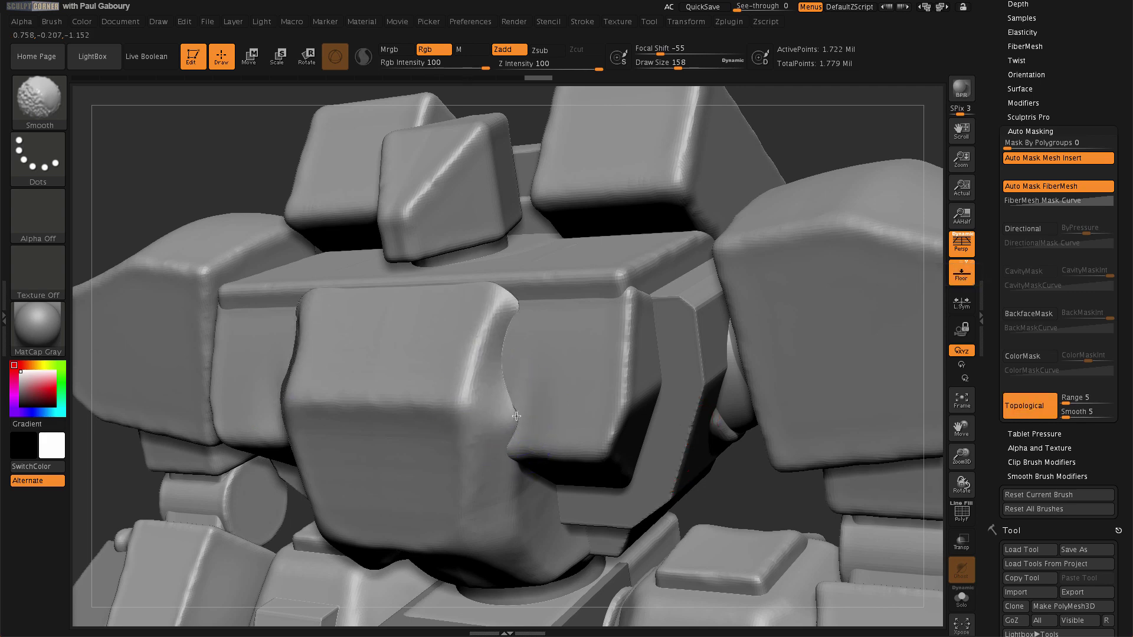
left_click_drag(495, 399, 480, 466)
mouse_move(496, 378)
left_mouse_down()
mouse_move(511, 424)
mouse_move(510, 287)
left_mouse_up()
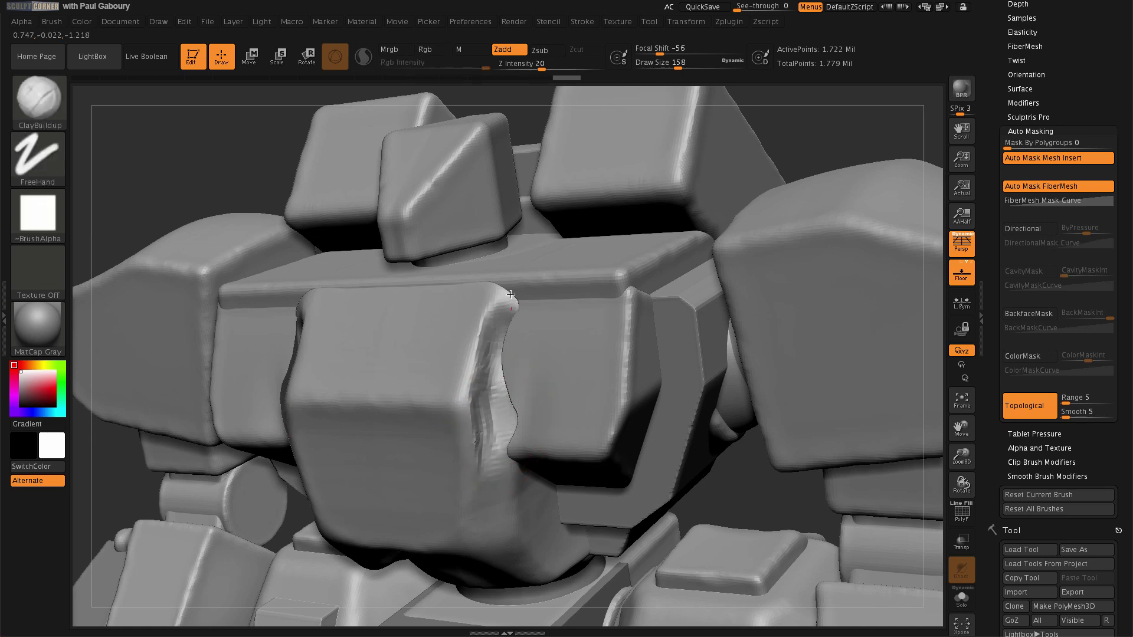
right_click_drag(510, 287, 518, 333)
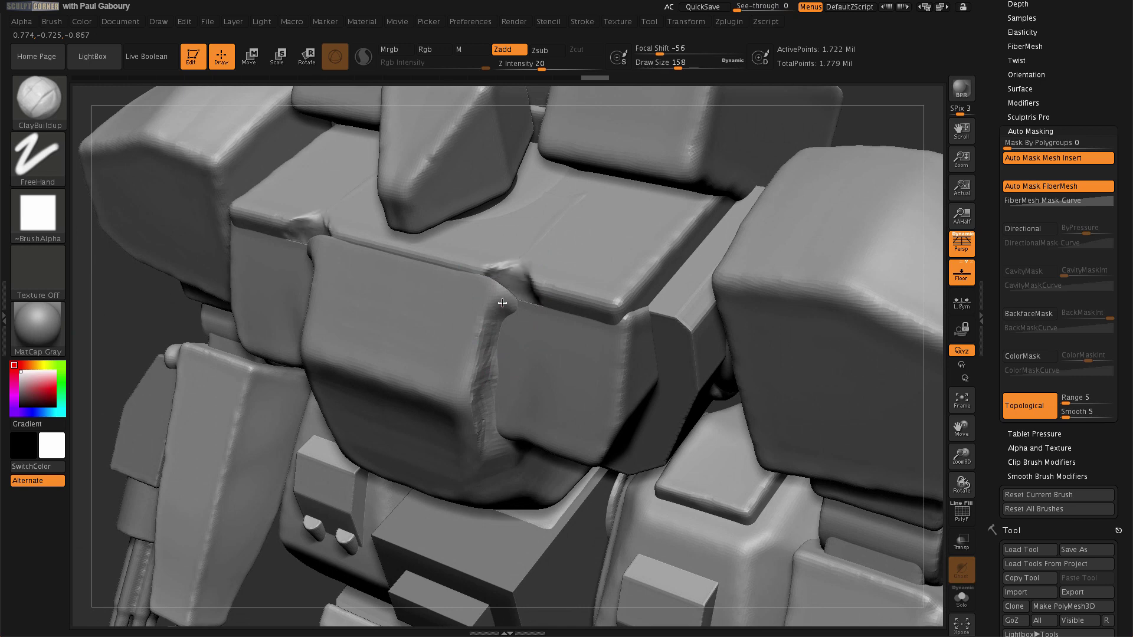
left_click_drag(514, 277, 487, 360, "shift")
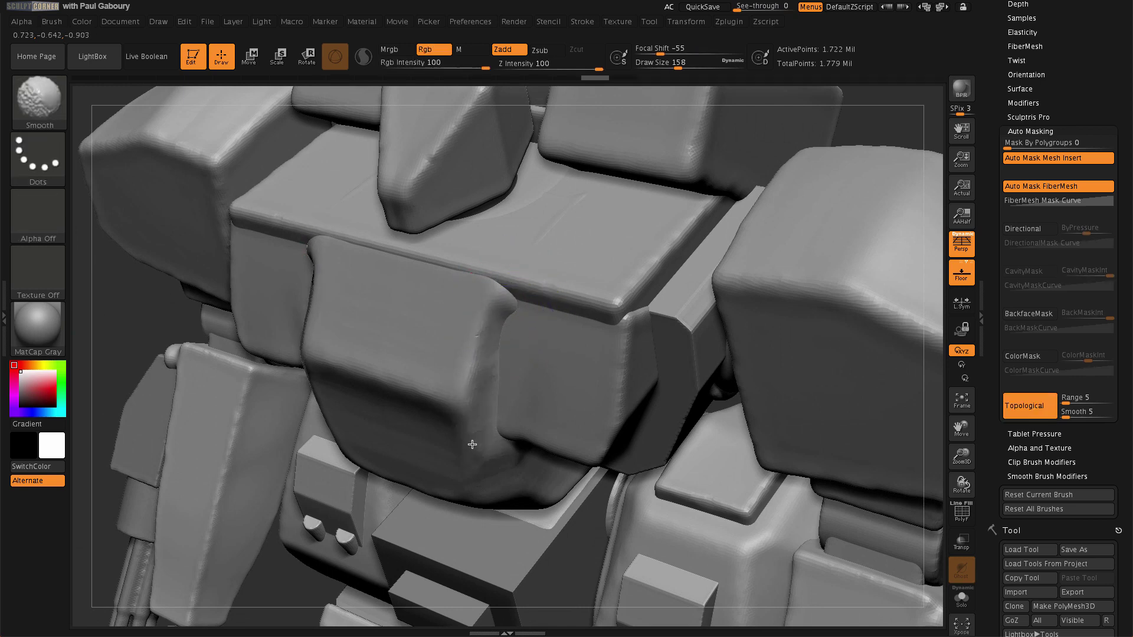
Step: Zoom out, clear the mask from the mech, and zoom back in on the chest
right_click_drag(471, 421, 682, 264, "ctrl")
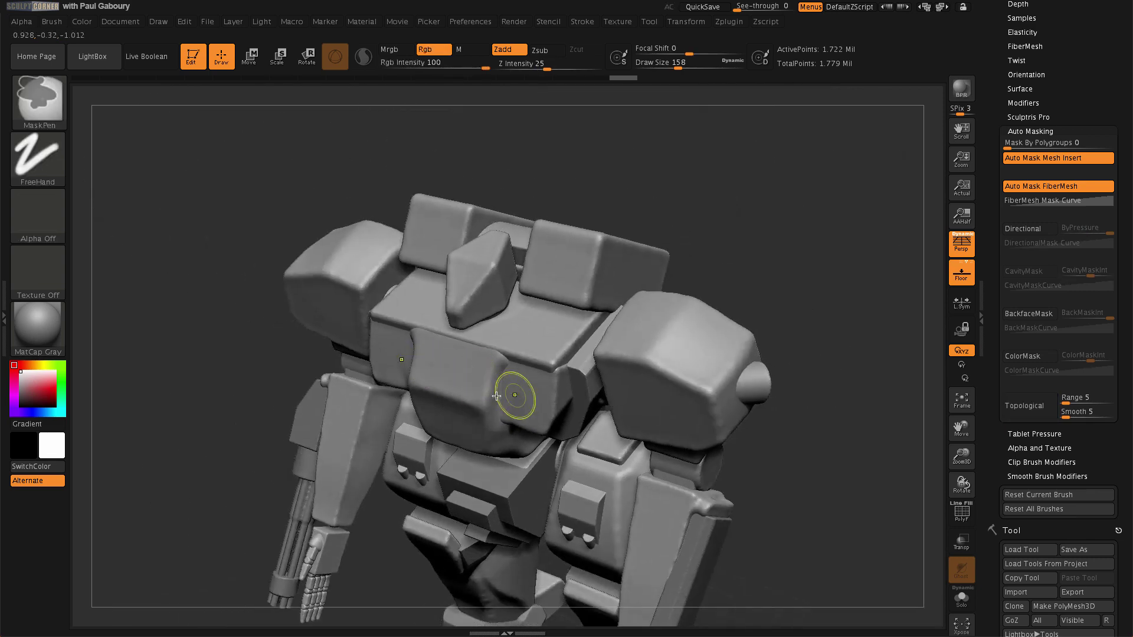
left_click_drag(682, 263, 725, 349, "ctrl")
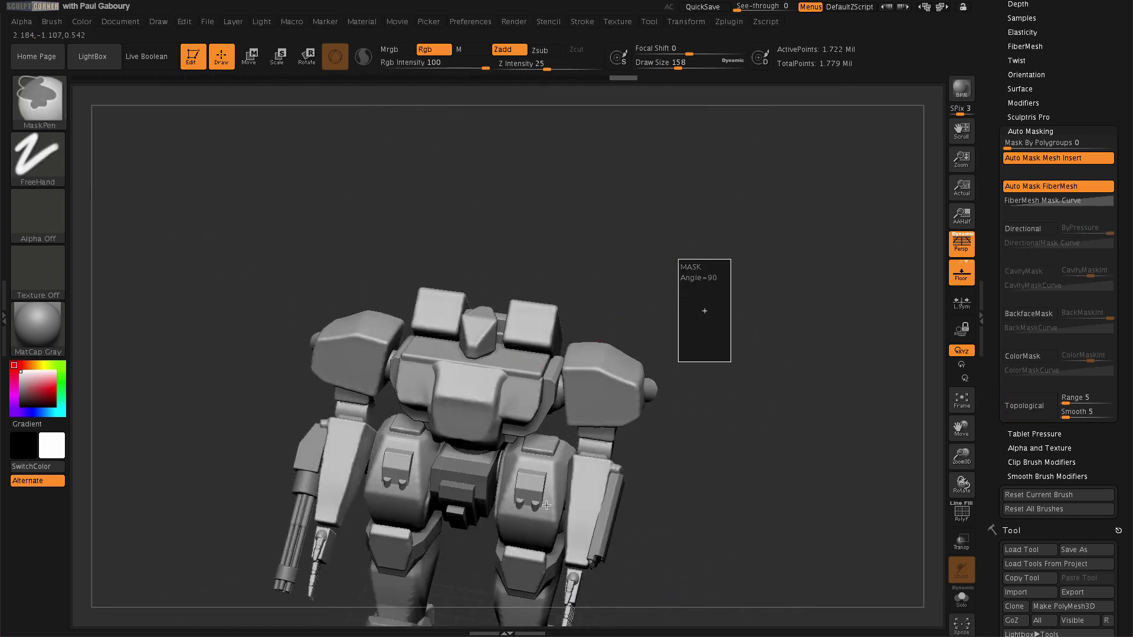
right_click_drag(536, 508, 530, 329)
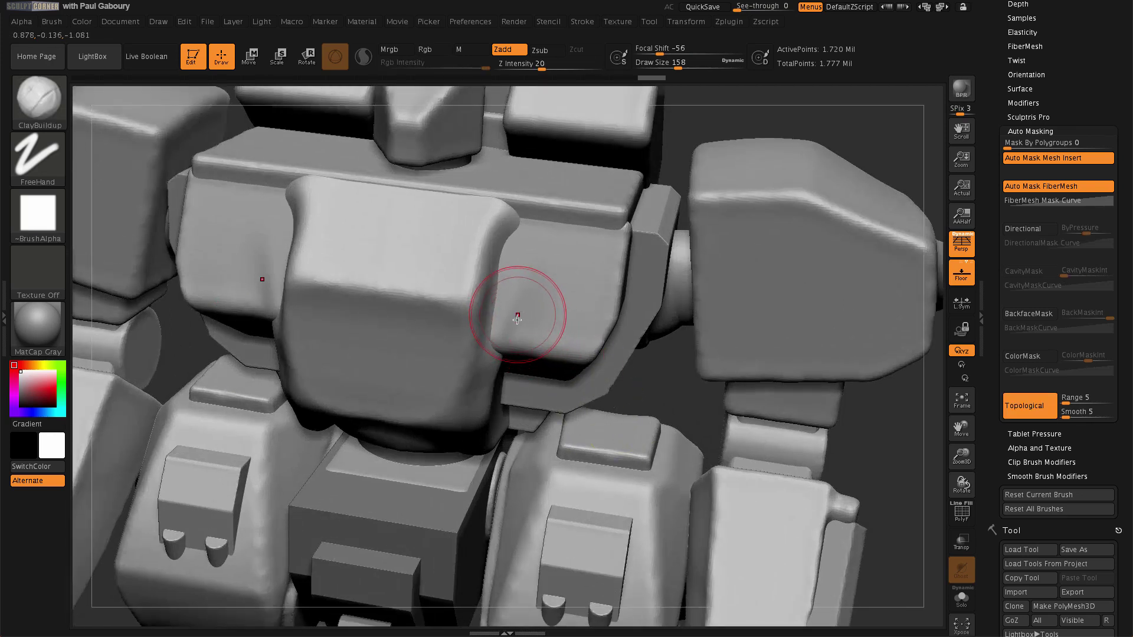
key("shift")
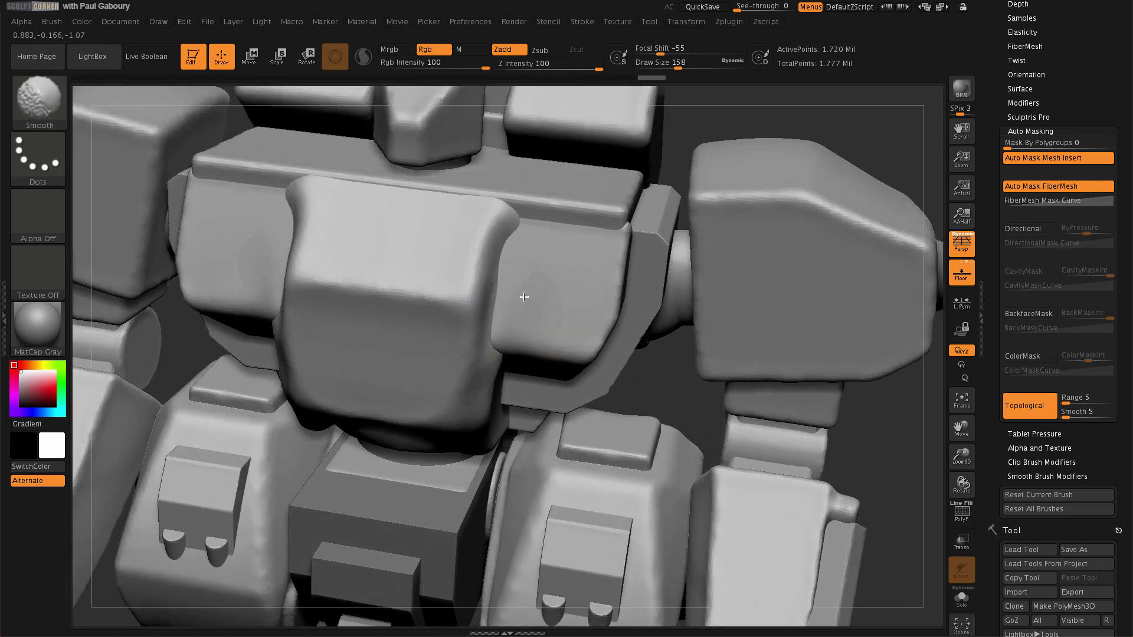
Step: Select Pinch with Topological auto-masking, test a chest crease, and undo it
key("b")
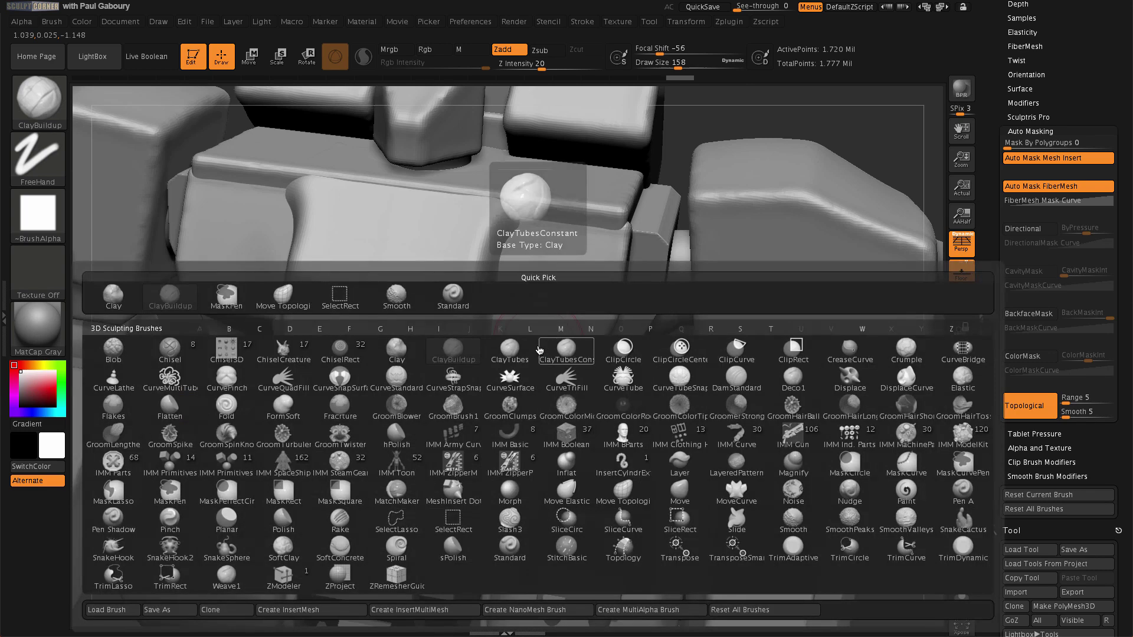
key("p")
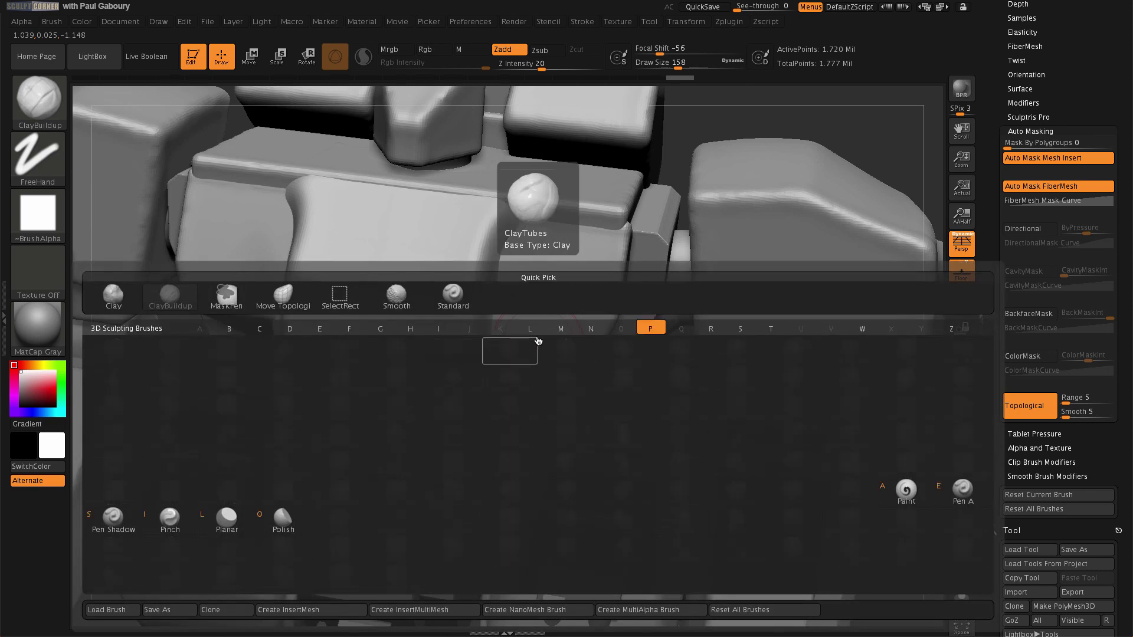
left_click(169, 529)
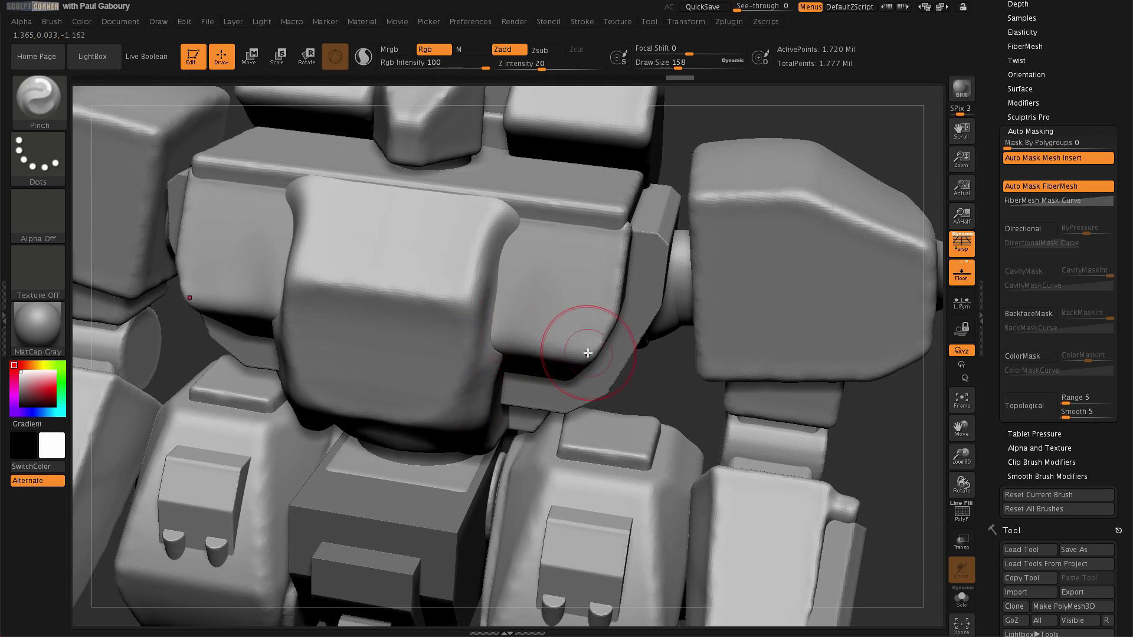
left_click(1036, 413)
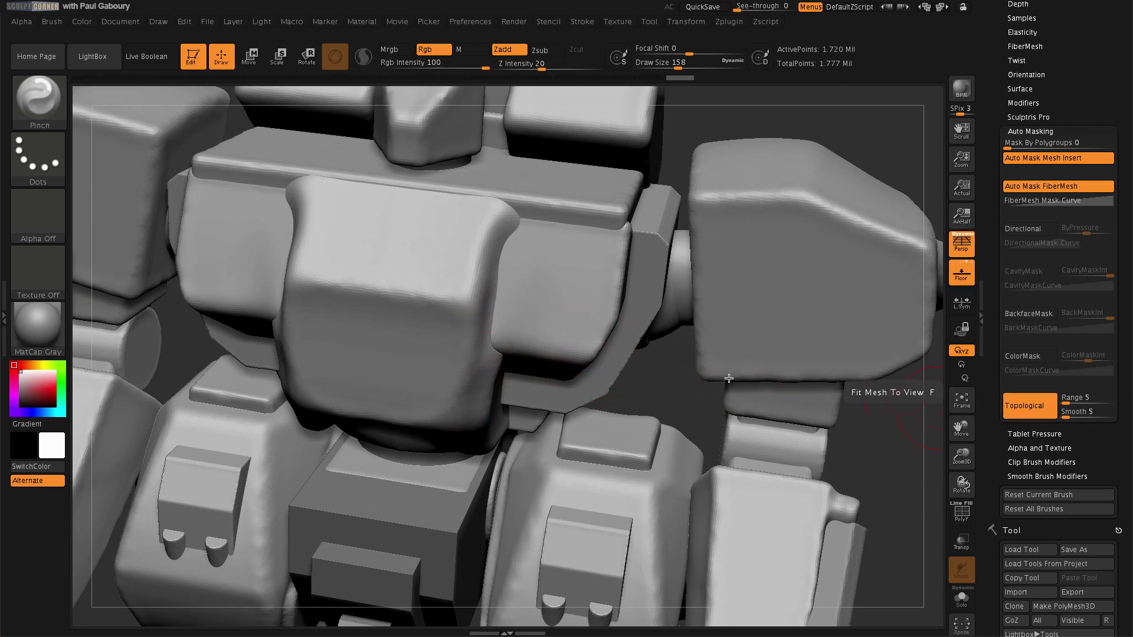
left_click_drag(512, 345, 540, 350)
mouse_move(597, 356)
right_mouse_down()
mouse_move(552, 354)
mouse_move(582, 370)
right_mouse_up()
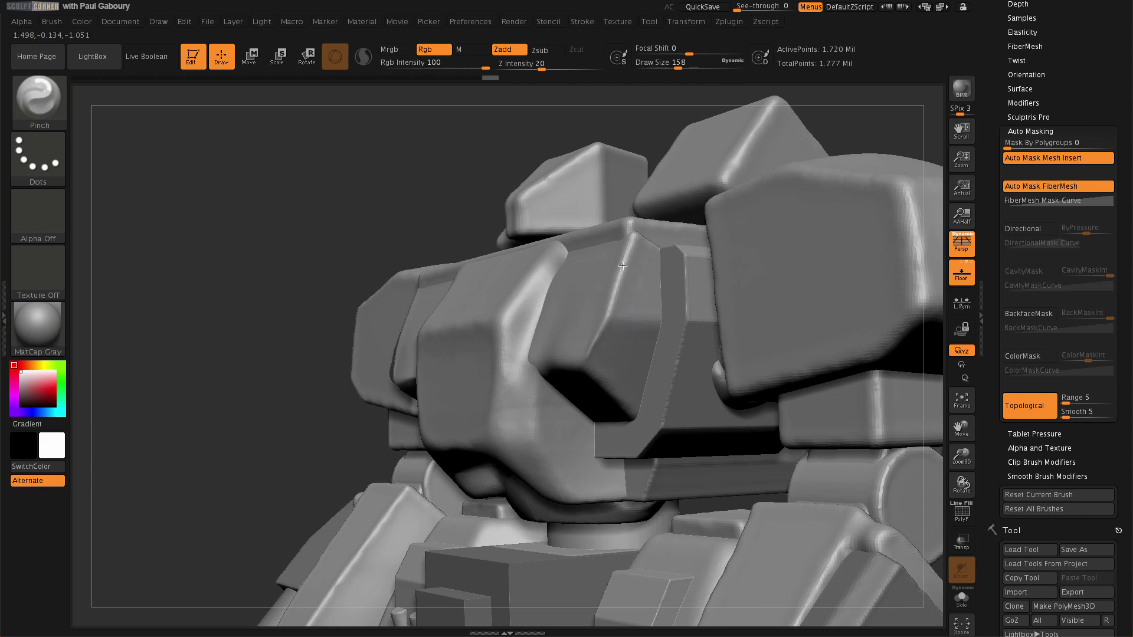
key("ctrl+z")
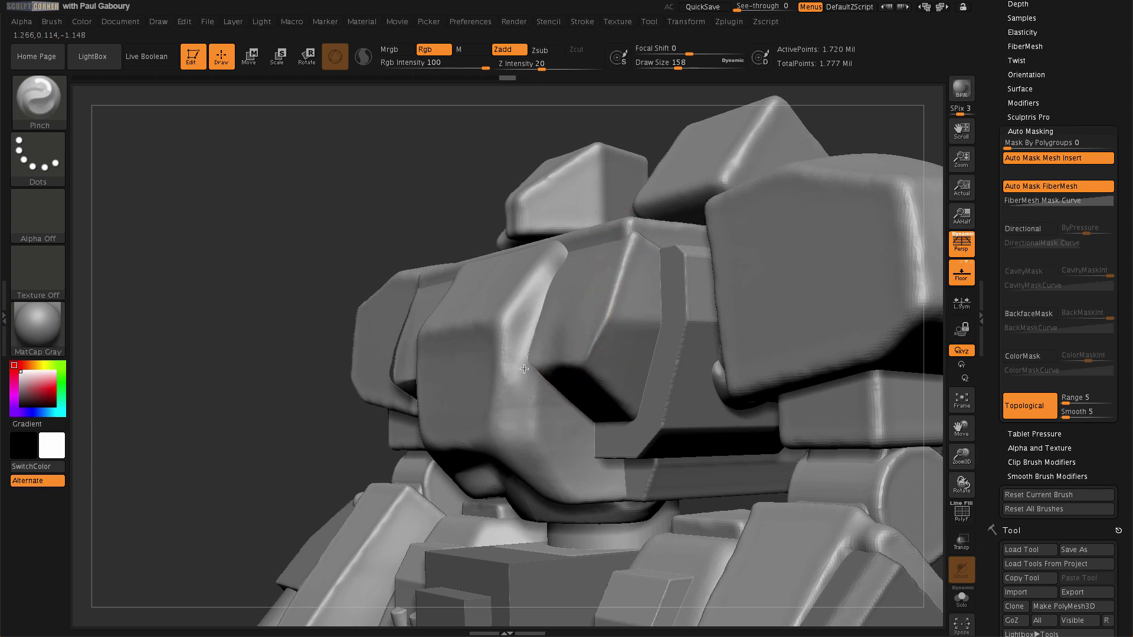
right_click_drag(437, 383, 472, 366, "shift")
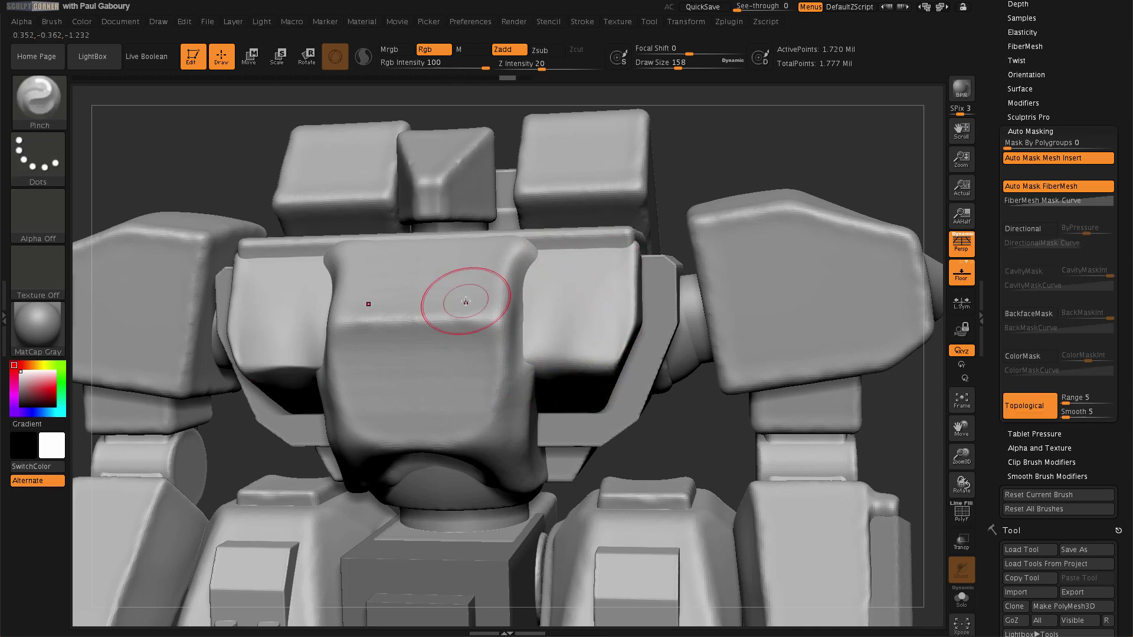
Step: Load Dog.ZTL from the LightBox Tool tab and frame it
key("comma")
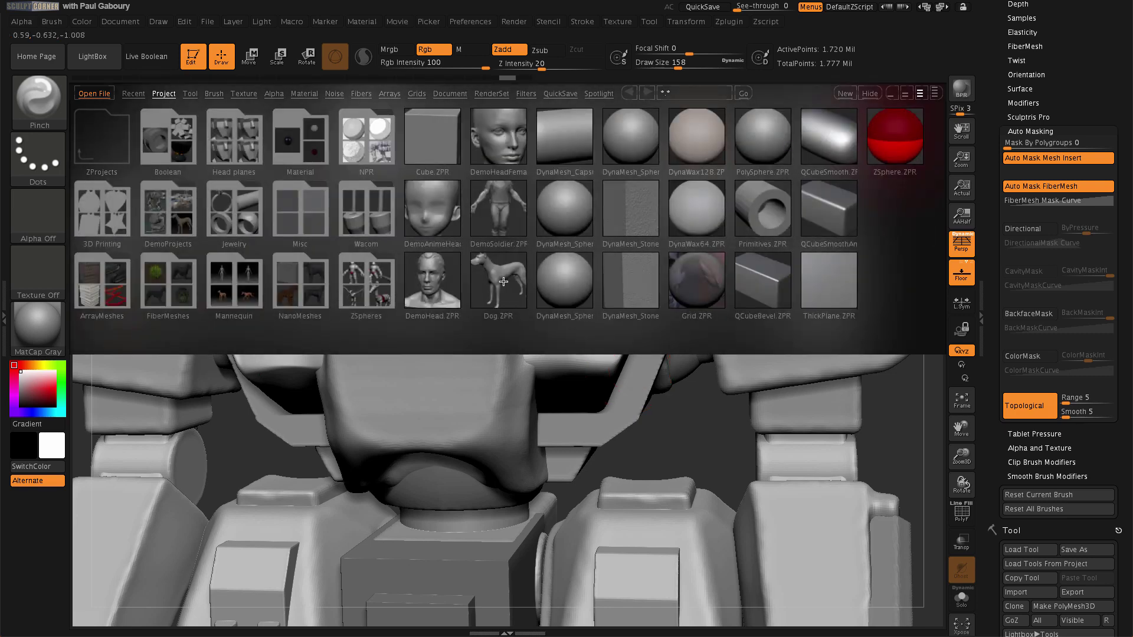
left_click(190, 93)
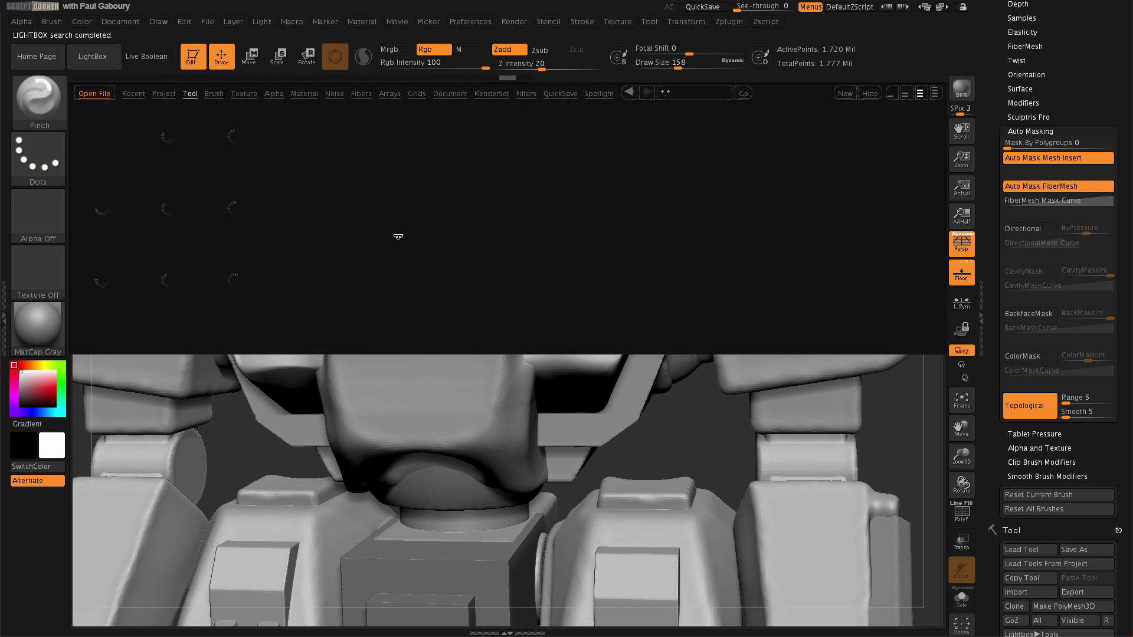
double_click(229, 280)
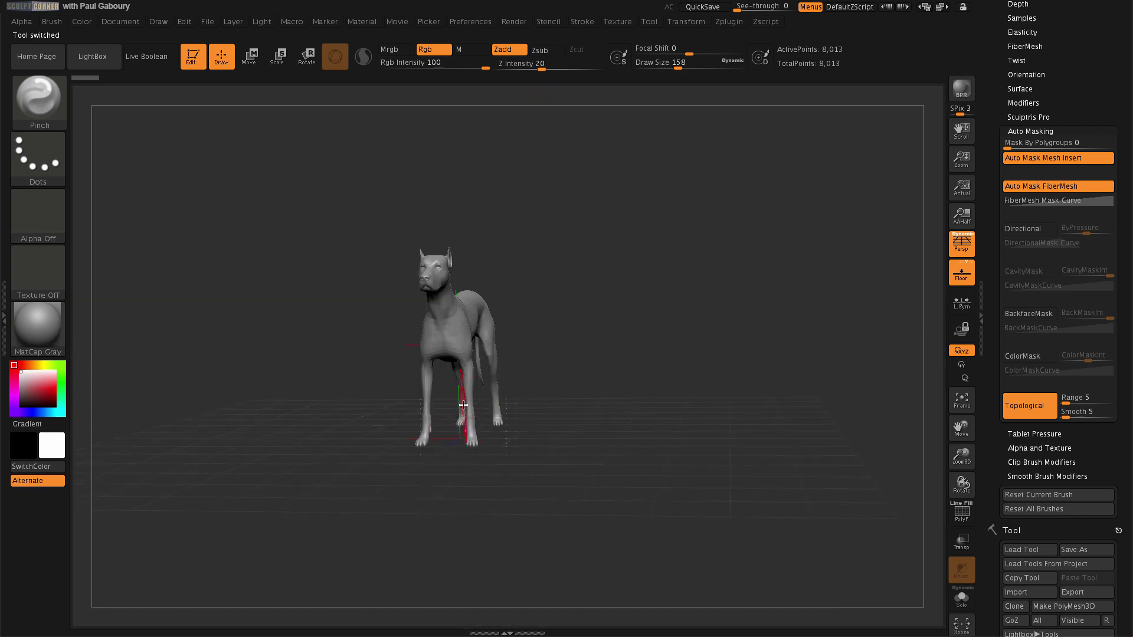
key("f")
Step: Subdivide the dog twice with Ctrl+D to about two million points
left_click_drag(459, 416, 546, 400)
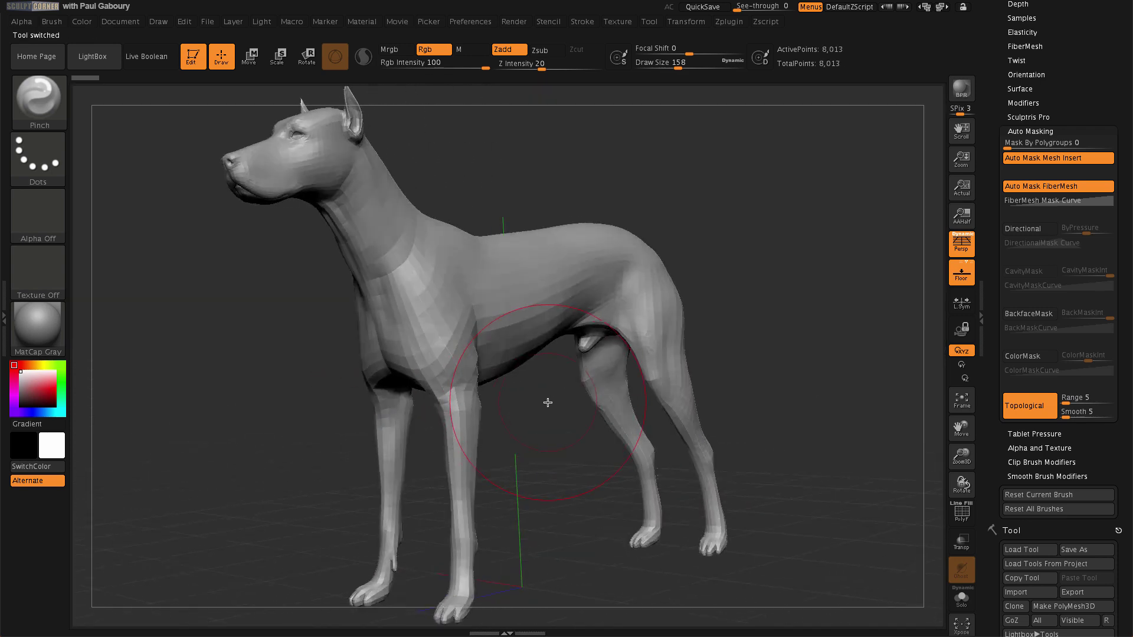
key("ctrl+d")
key("ctrl+d")
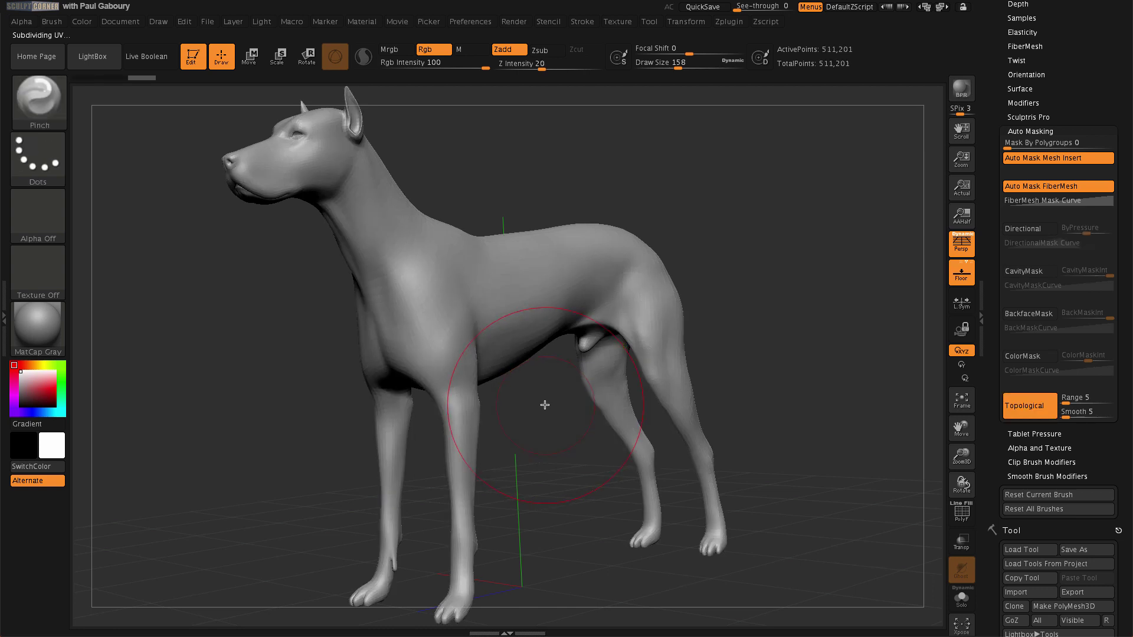
left_click_drag(544, 404, 507, 400, "alt")
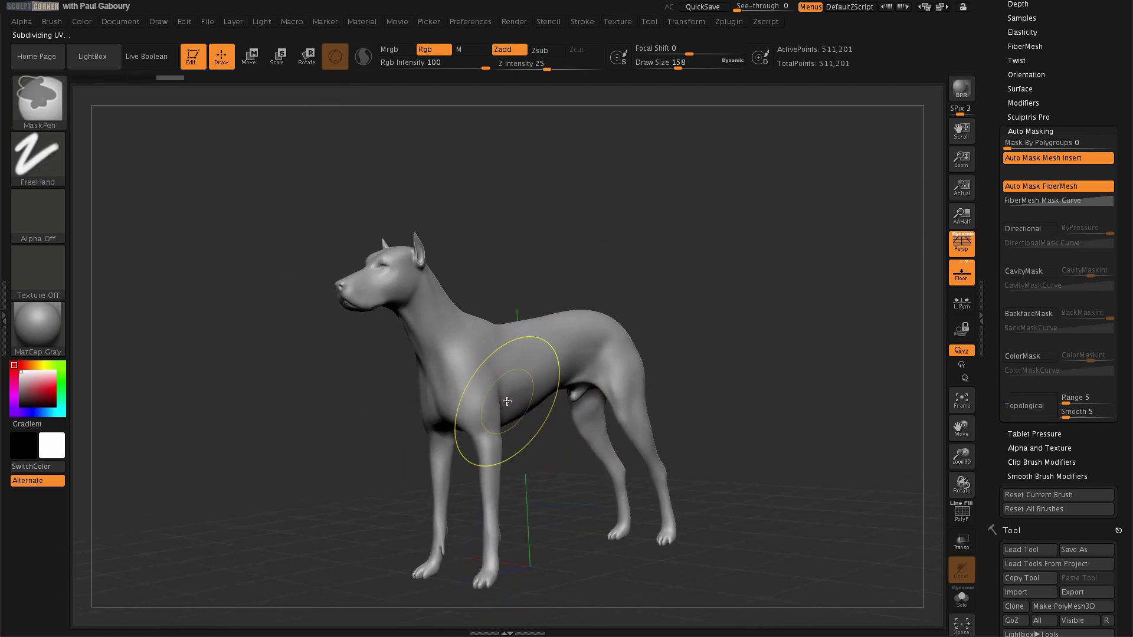
key("ctrl+d")
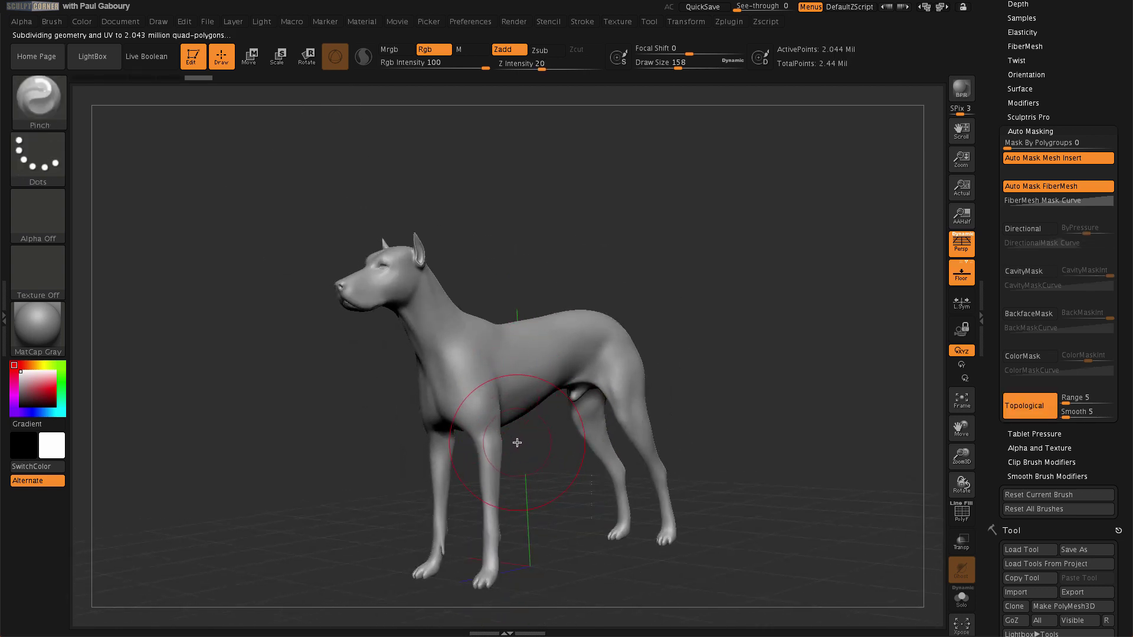
Step: Choose the Paint brush with blue as the colour
key("b")
key("p")
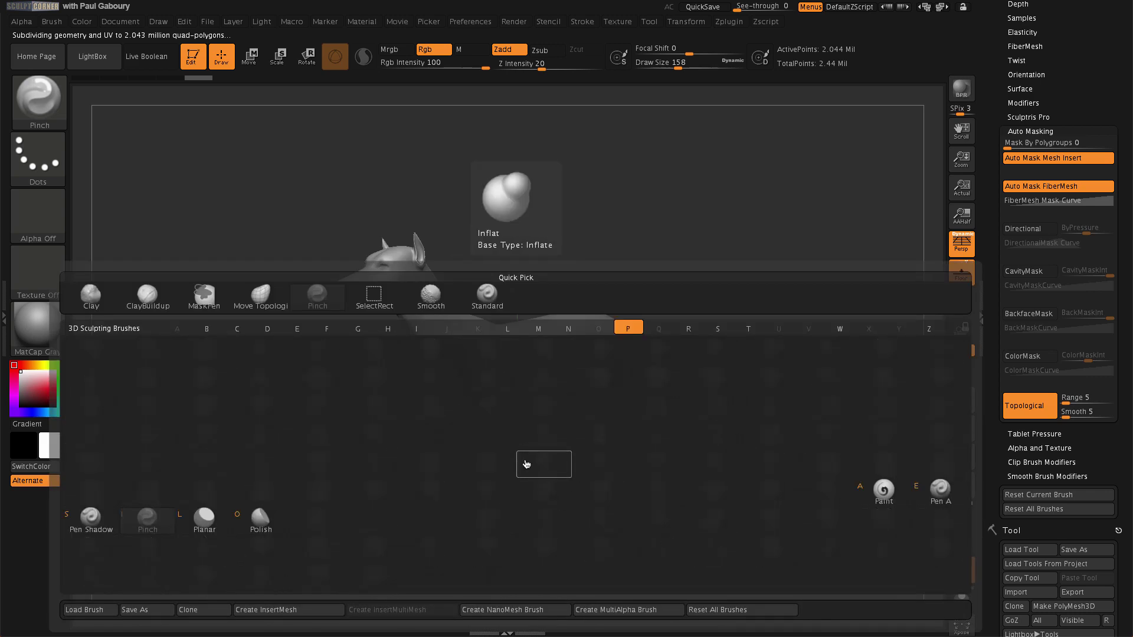
left_click(882, 488)
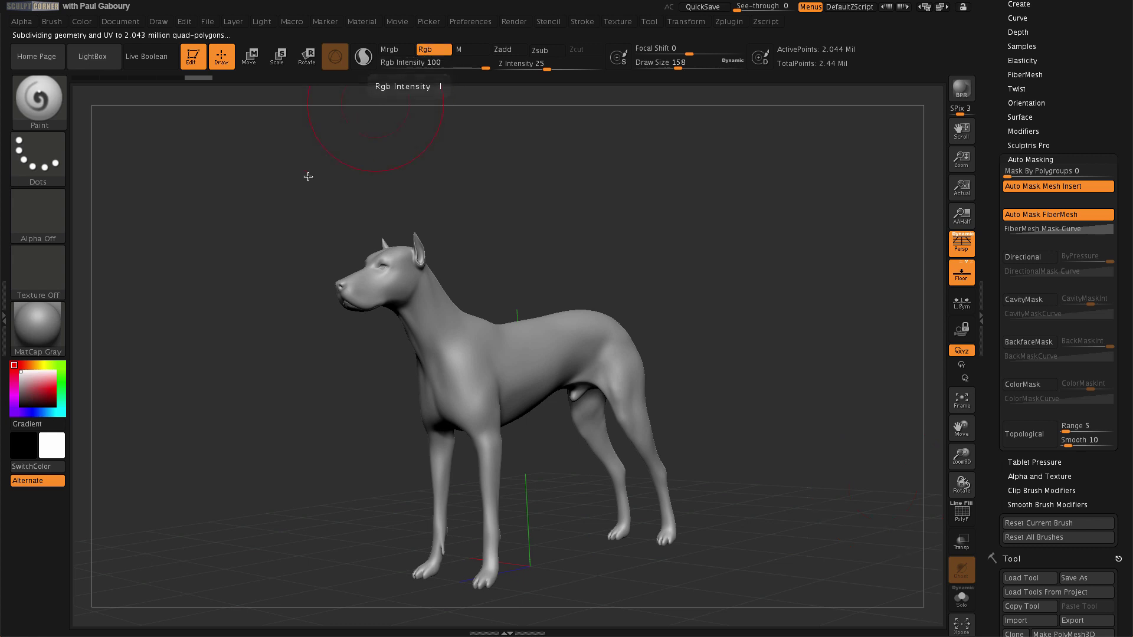
left_click(85, 23)
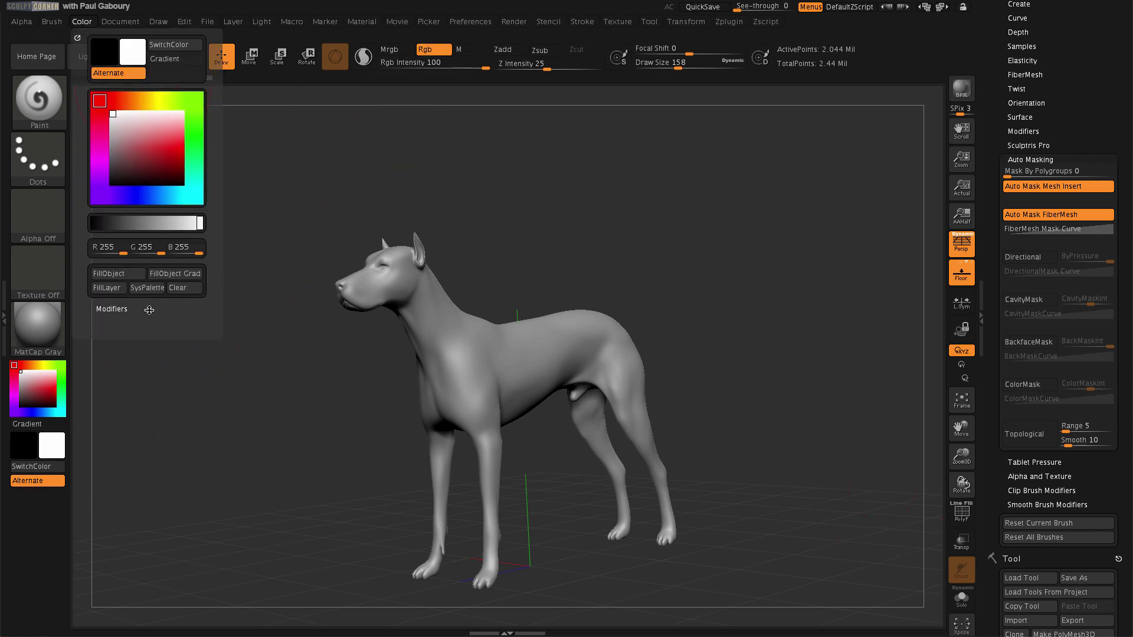
left_click(38, 412)
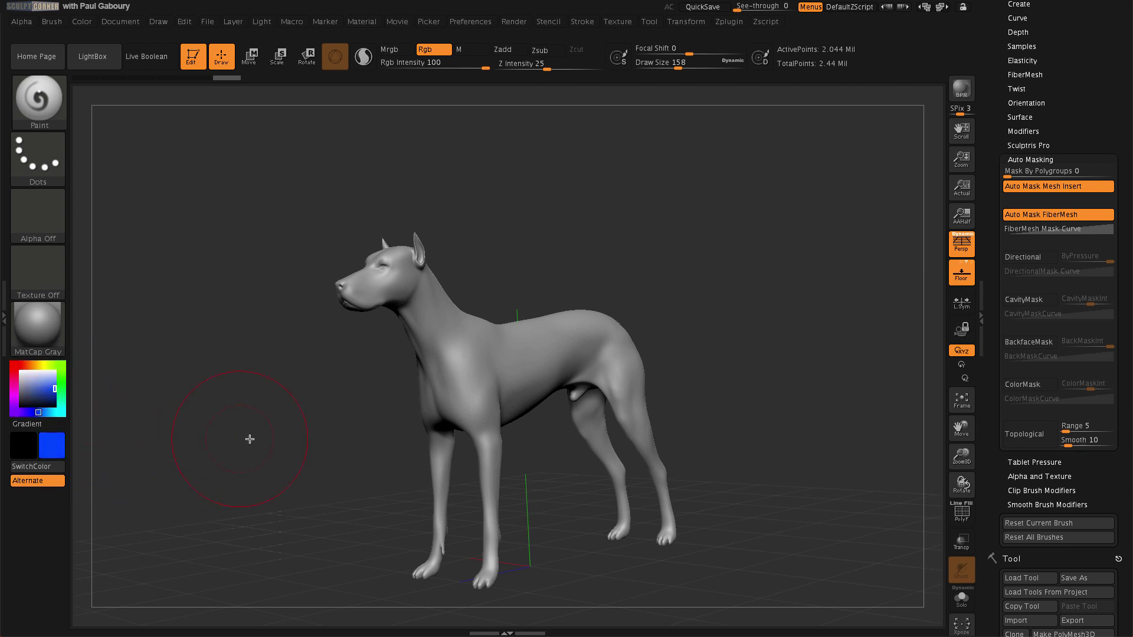
Step: Set draw size 68 and turn on Topological auto-masking
key("s")
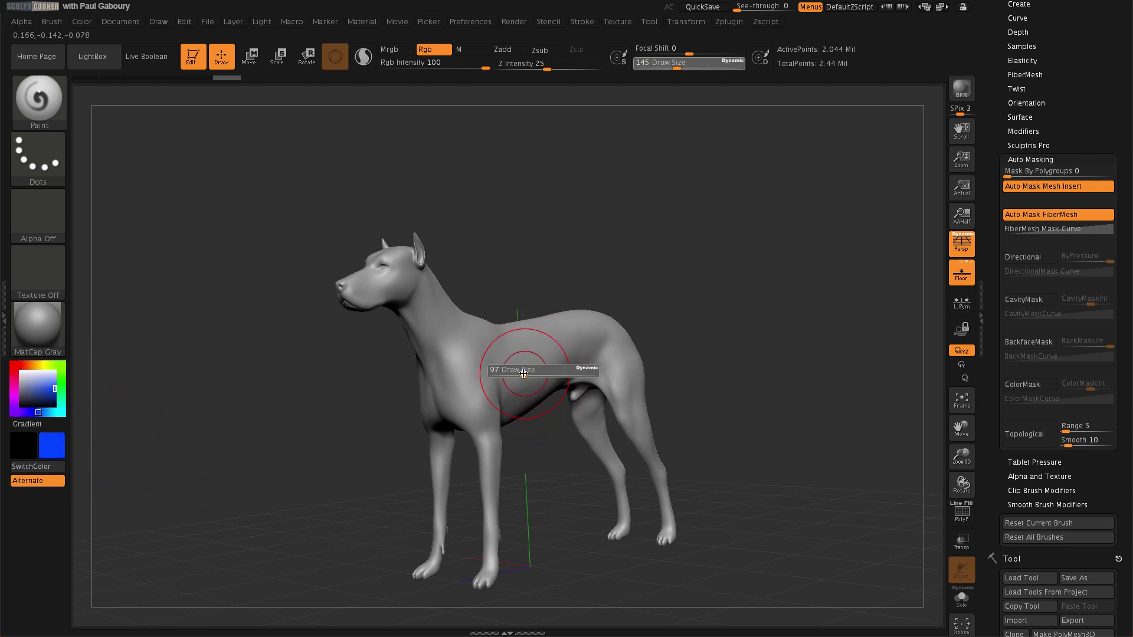
left_click(523, 373)
left_click(1024, 433)
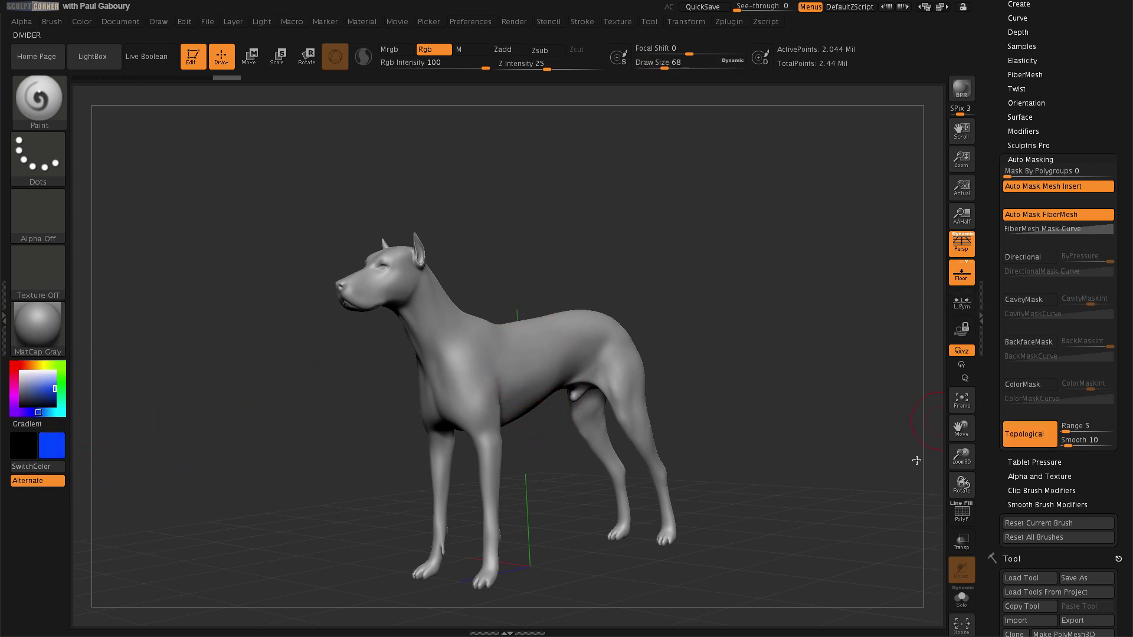
mouse_move(587, 413)
left_mouse_down()
mouse_move(582, 425)
mouse_move(488, 399)
mouse_move(437, 307)
mouse_move(577, 340)
mouse_move(535, 285)
mouse_move(405, 317)
mouse_move(366, 342)
mouse_move(441, 363)
left_mouse_up()
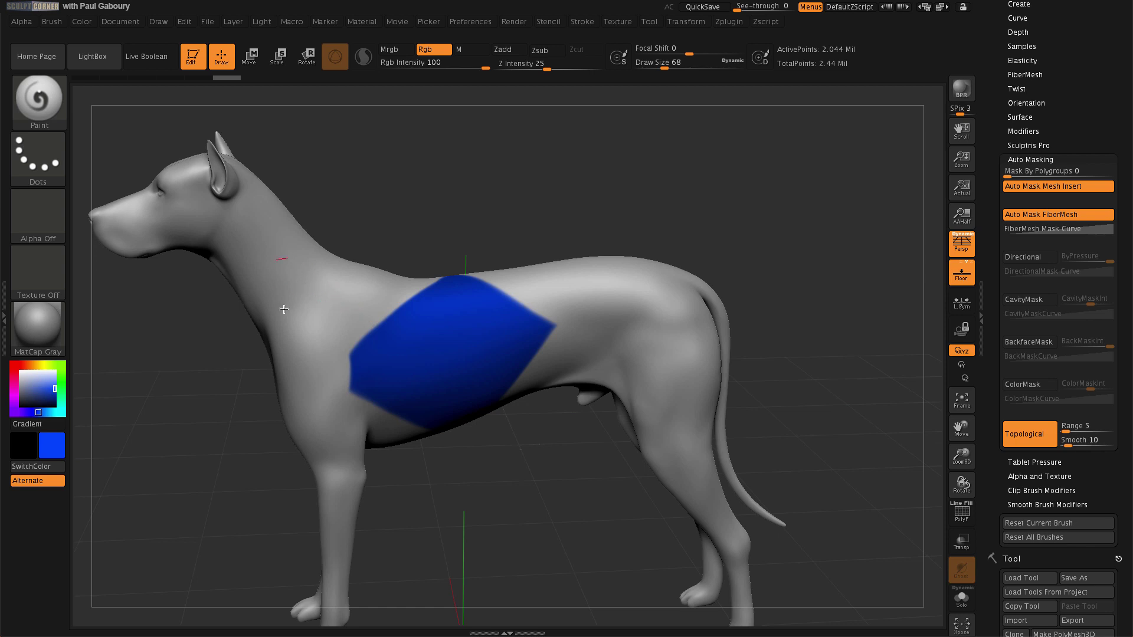
Step: Paint a blue patch on the dog's flank and set Focal Shift back to 0
left_click_drag(384, 394, 411, 453)
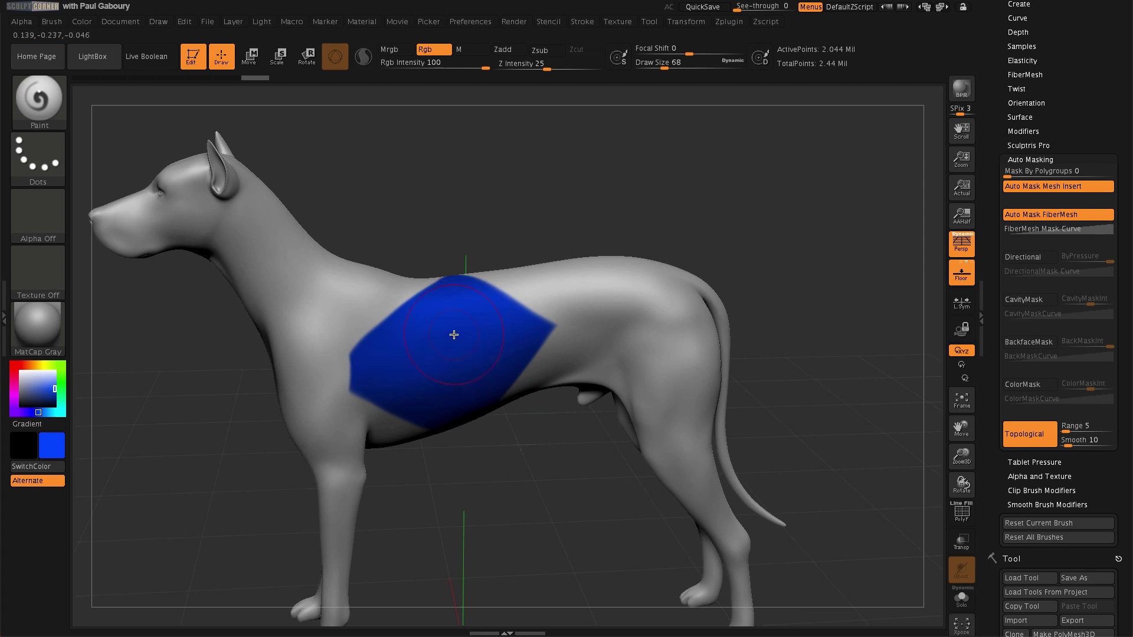
left_click_drag(687, 54, 644, 55)
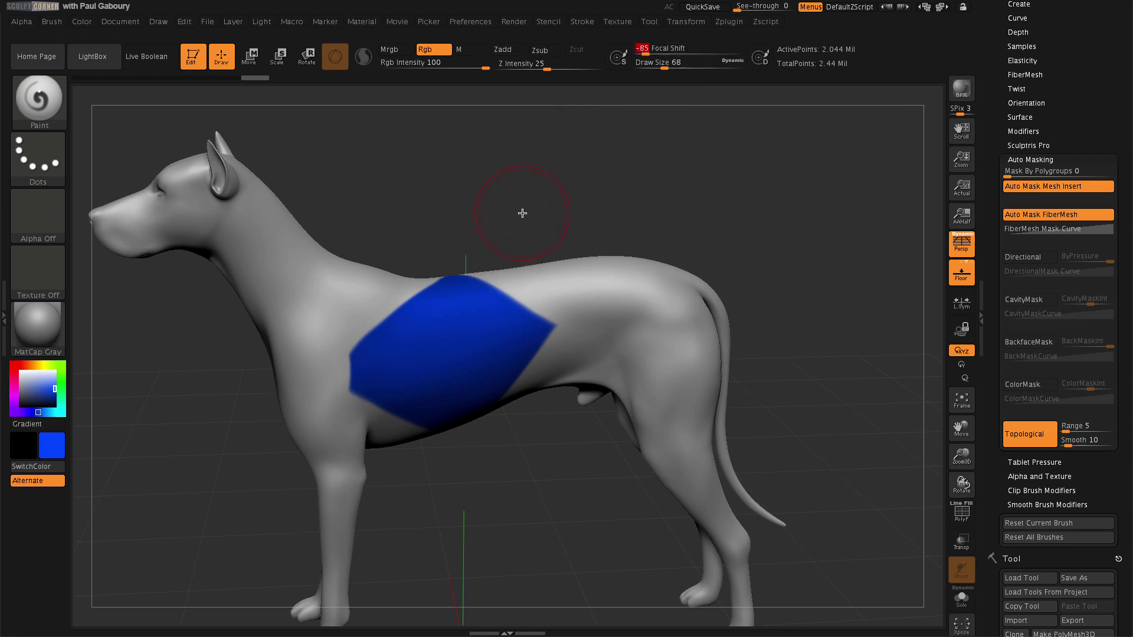
left_click_drag(660, 51, 703, 51)
left_click_drag(700, 54, 688, 59)
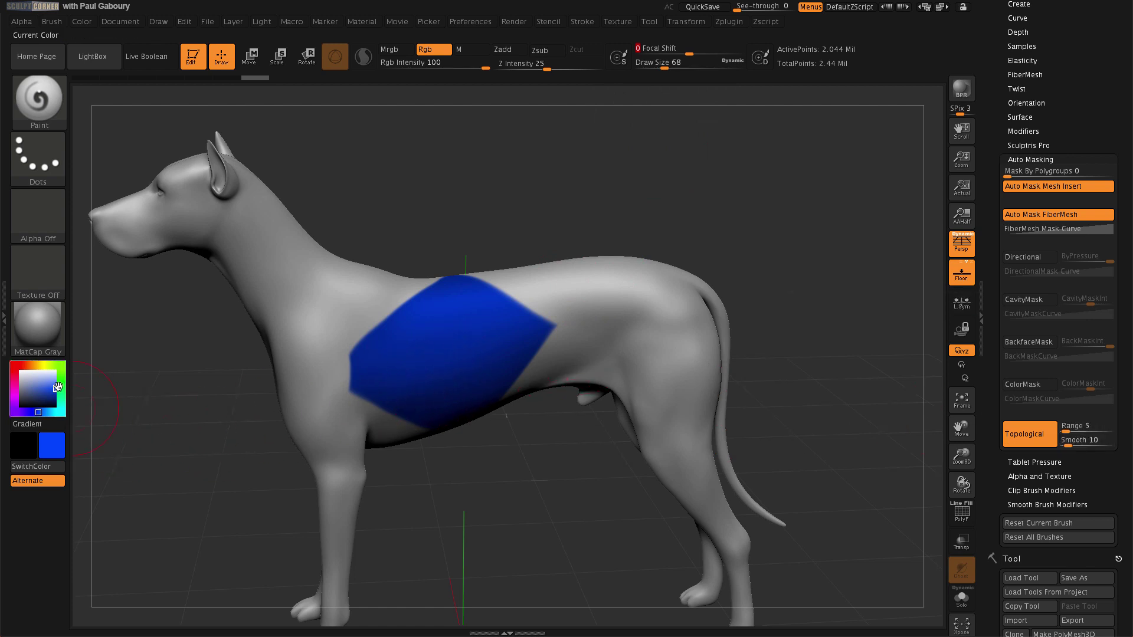
Step: Fill the blue flank patch with green, leaving a thin blue border
left_click(61, 385)
type("3")
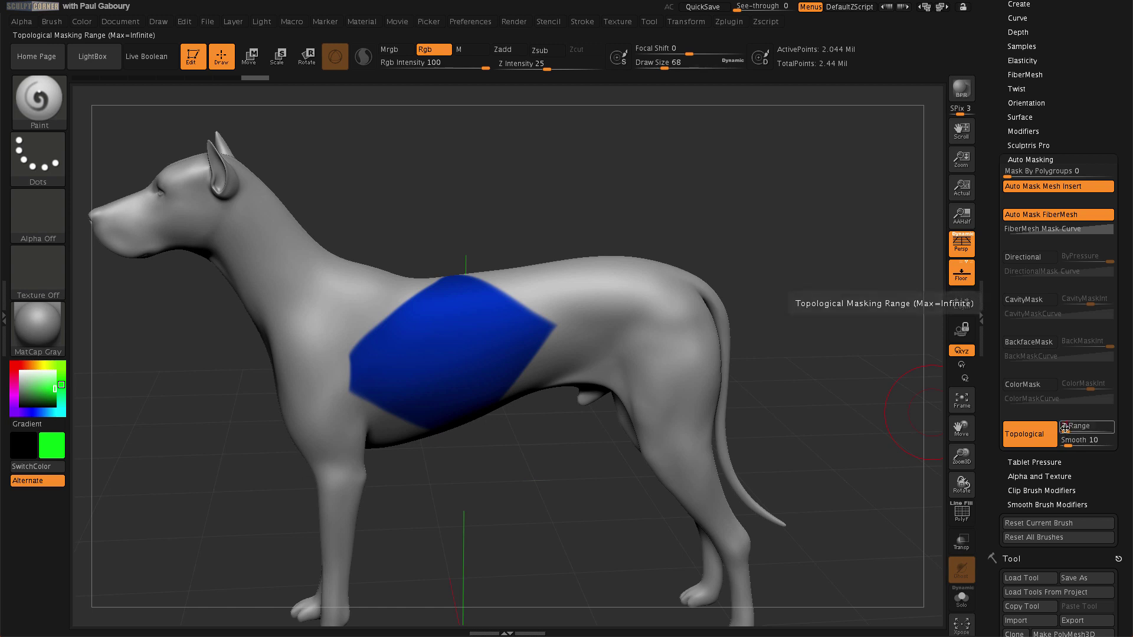
left_click(442, 351)
mouse_move(443, 351)
left_mouse_down()
mouse_move(422, 435)
mouse_move(434, 447)
left_mouse_up()
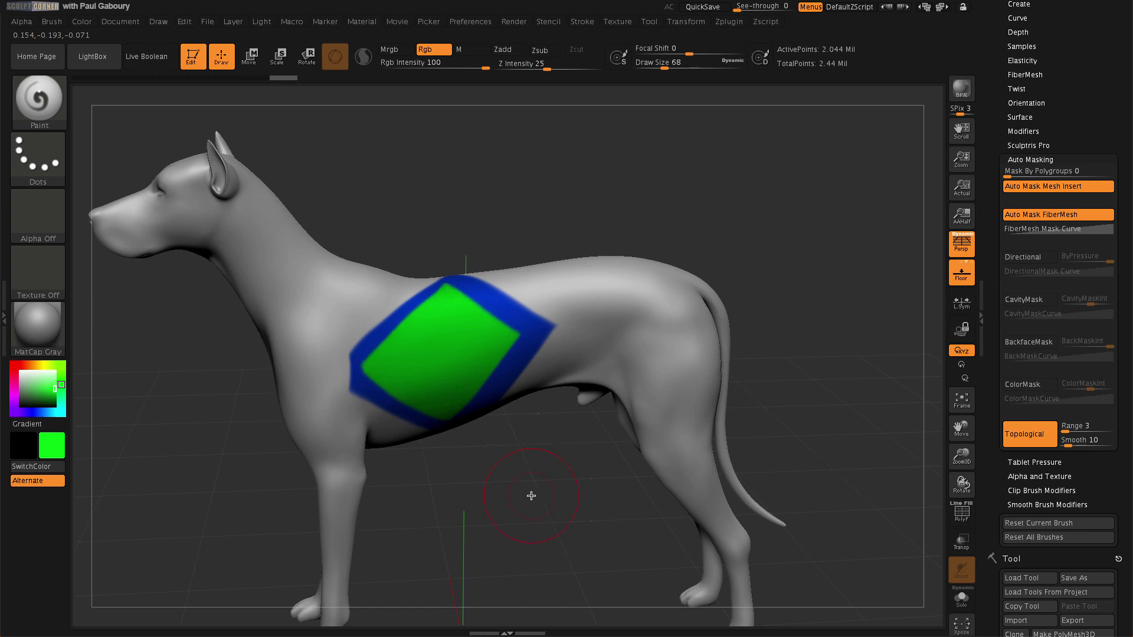
Step: Paint a small red patch at the green patch's centre with Topological Range 0.5
left_click(15, 366)
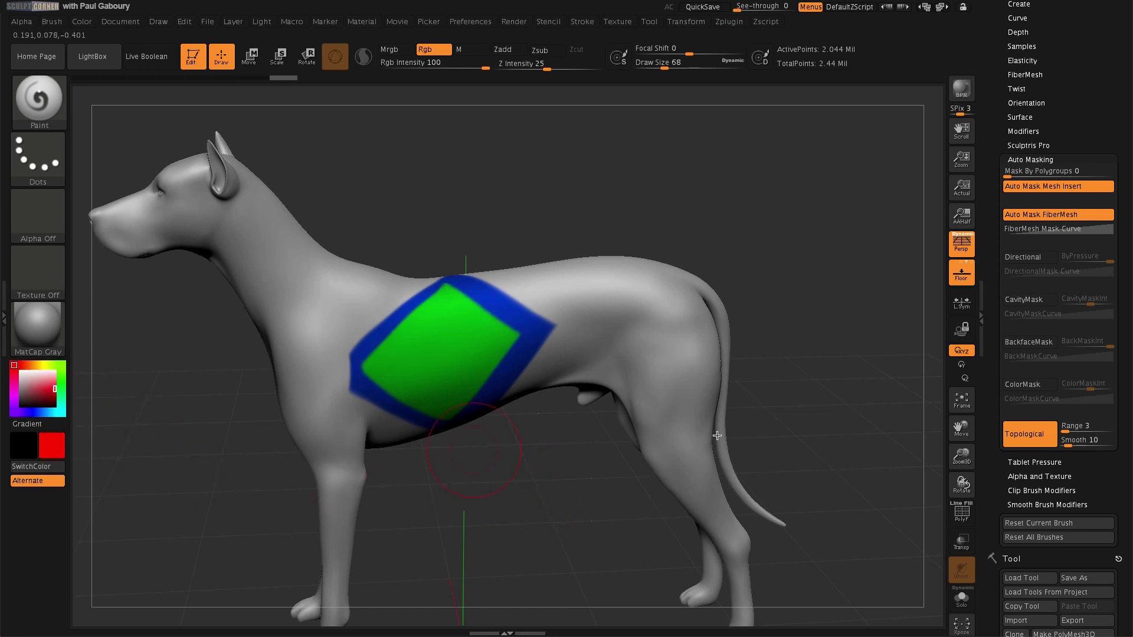
left_click(1065, 430)
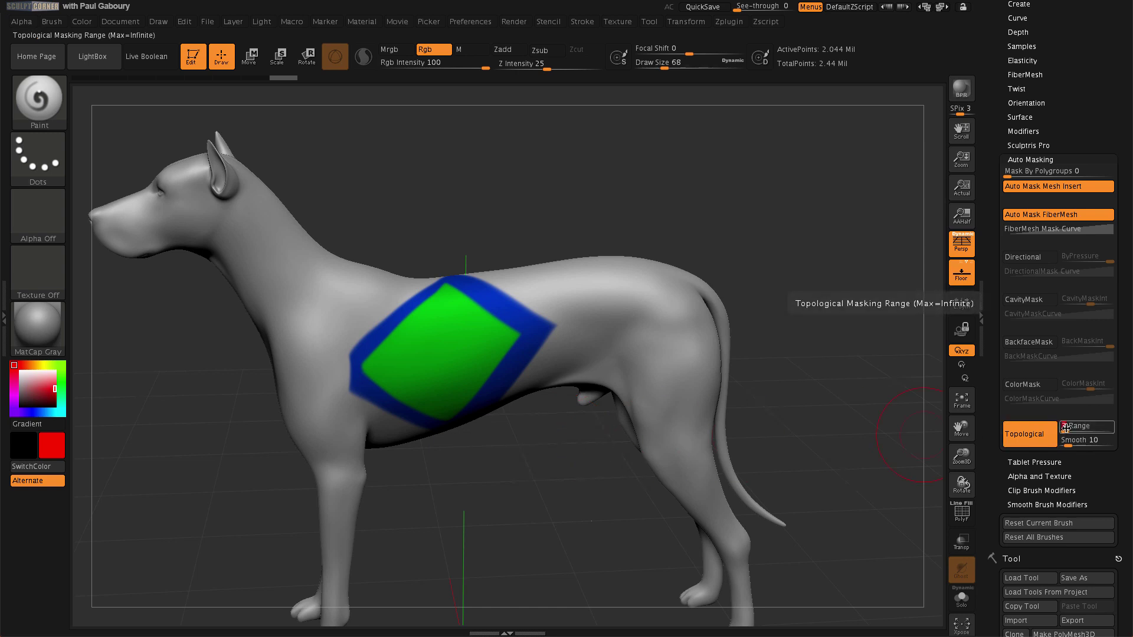
type("0.5 Range")
key("Return")
left_click(441, 353)
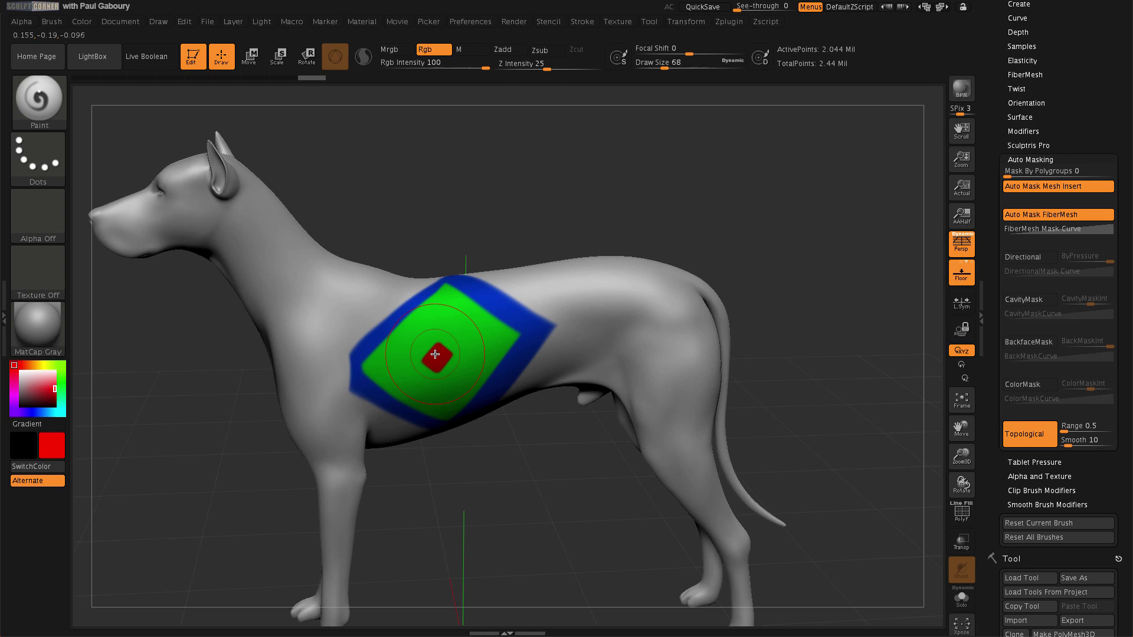
Step: Select the Move Topological brush (B, M, T) and frame the dog's head in three-quarter view
key("b")
key("m")
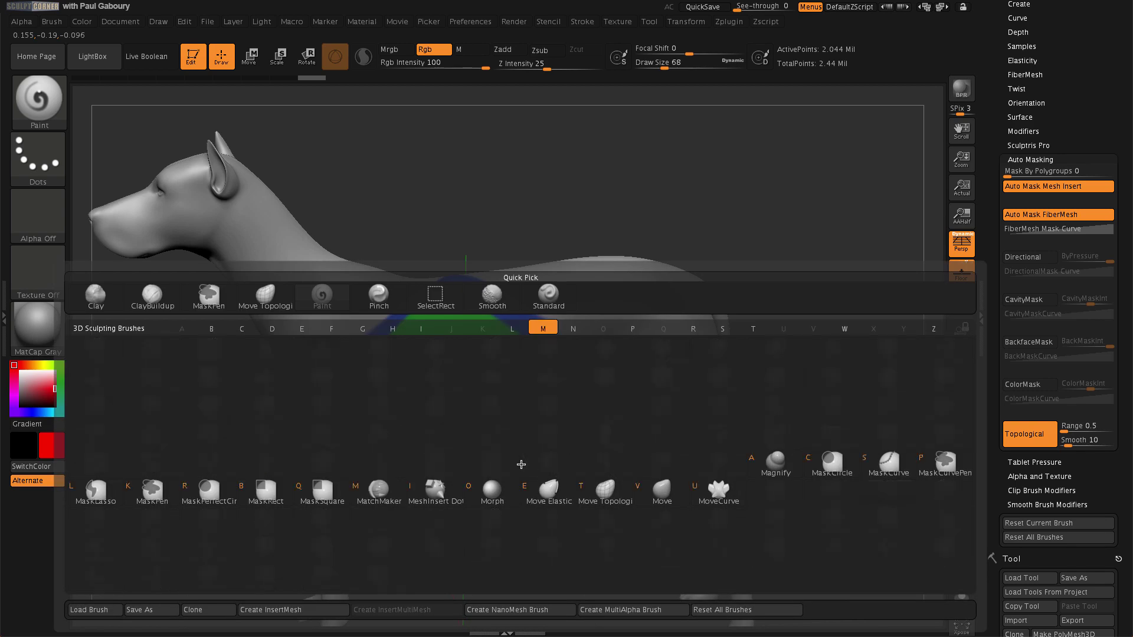
key("t")
mouse_move(453, 465)
left_mouse_down("alt")
mouse_move(550, 483)
mouse_move(296, 350)
mouse_move(325, 323)
left_mouse_up("alt")
mouse_move(325, 323)
right_mouse_down()
mouse_move(303, 329)
mouse_move(296, 362)
mouse_move(341, 380)
mouse_move(364, 366)
mouse_move(280, 351)
right_mouse_up()
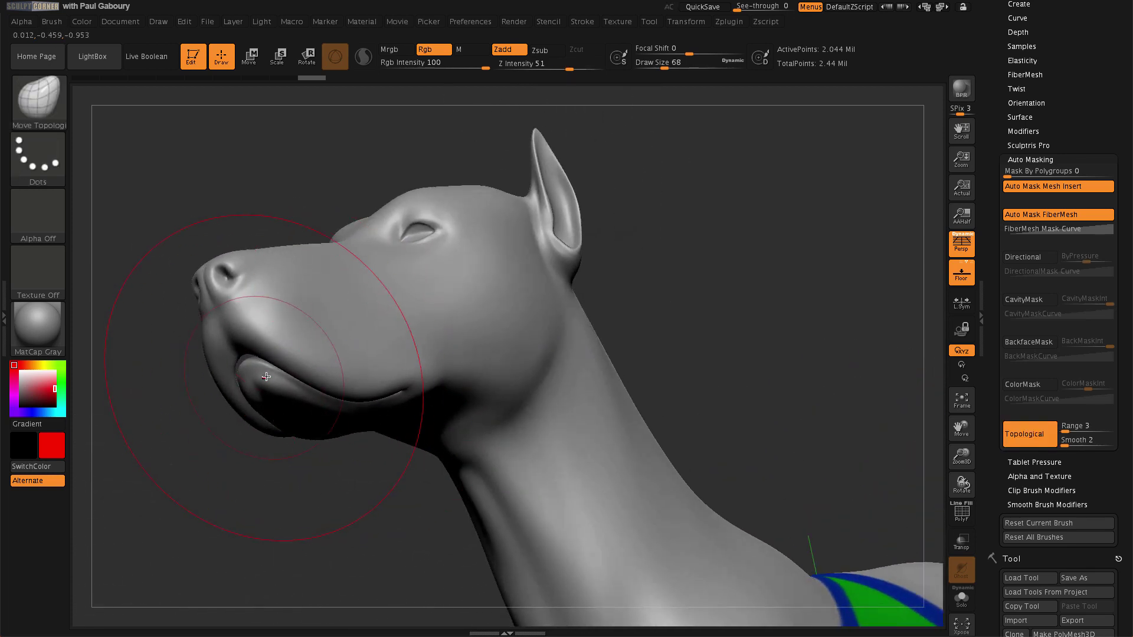
Step: Drag the dog's lower jaw down to open the mouth, then mask under the chin
mouse_move(267, 395)
left_mouse_down()
mouse_move(266, 408)
mouse_move(328, 430)
mouse_move(302, 422)
left_mouse_up()
mouse_move(278, 354)
left_mouse_down()
mouse_move(254, 488)
mouse_move(269, 407)
left_mouse_up()
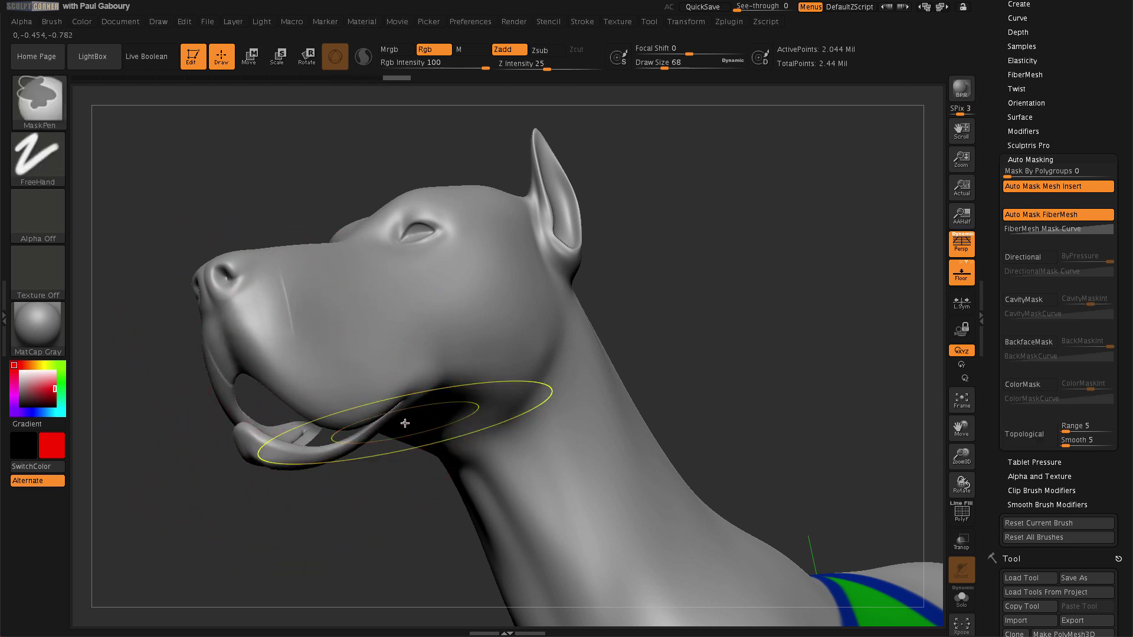
left_click(399, 426, "ctrl")
left_click(398, 428, "ctrl")
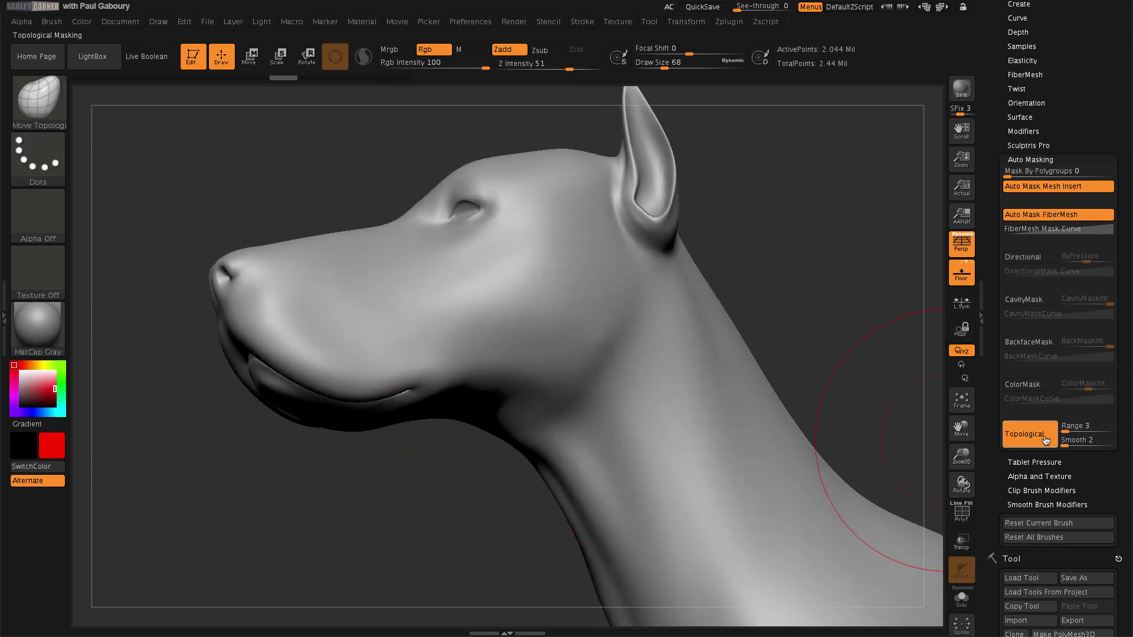
left_click(1065, 430)
type("15")
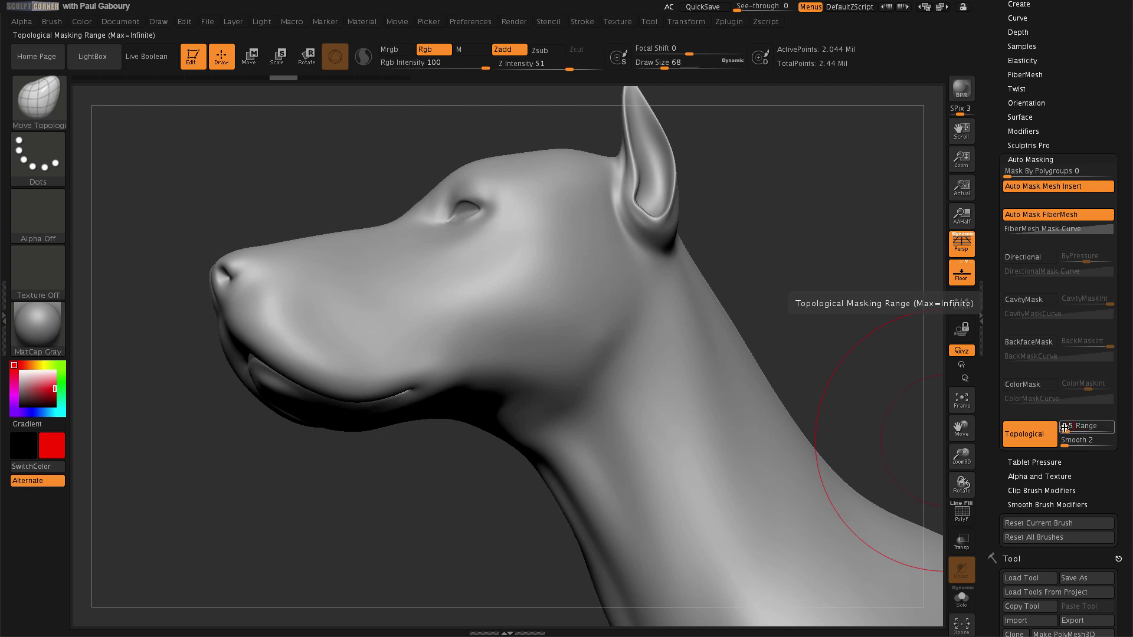
Step: Set Topological Range to 1.5 and shrink the brush size to 35
key("Return")
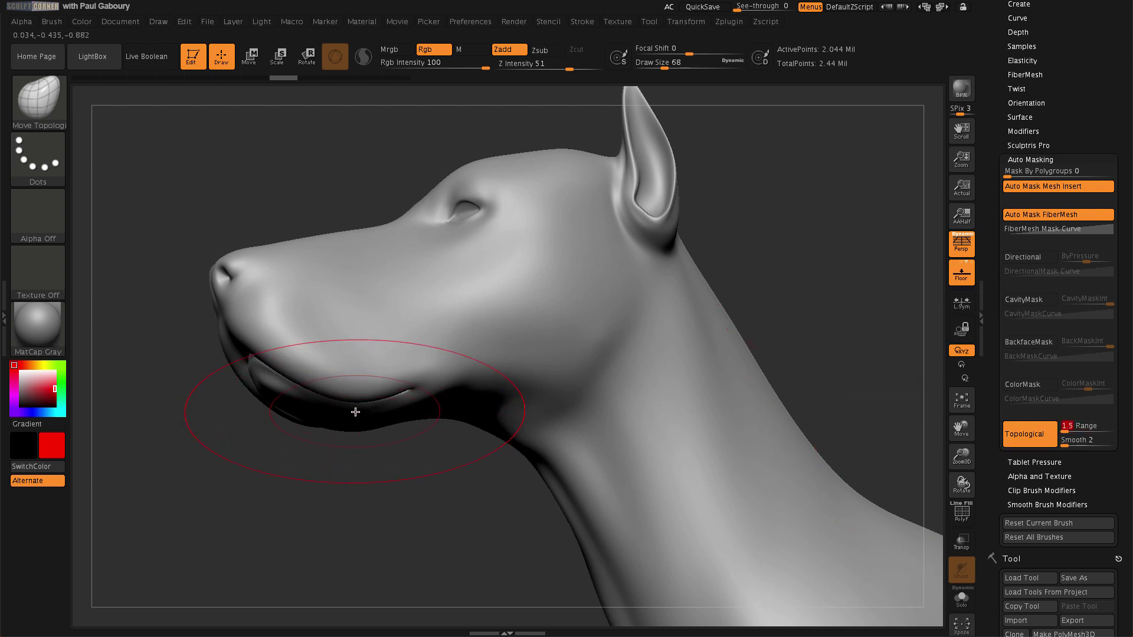
key("s")
left_click_drag(358, 416, 330, 397)
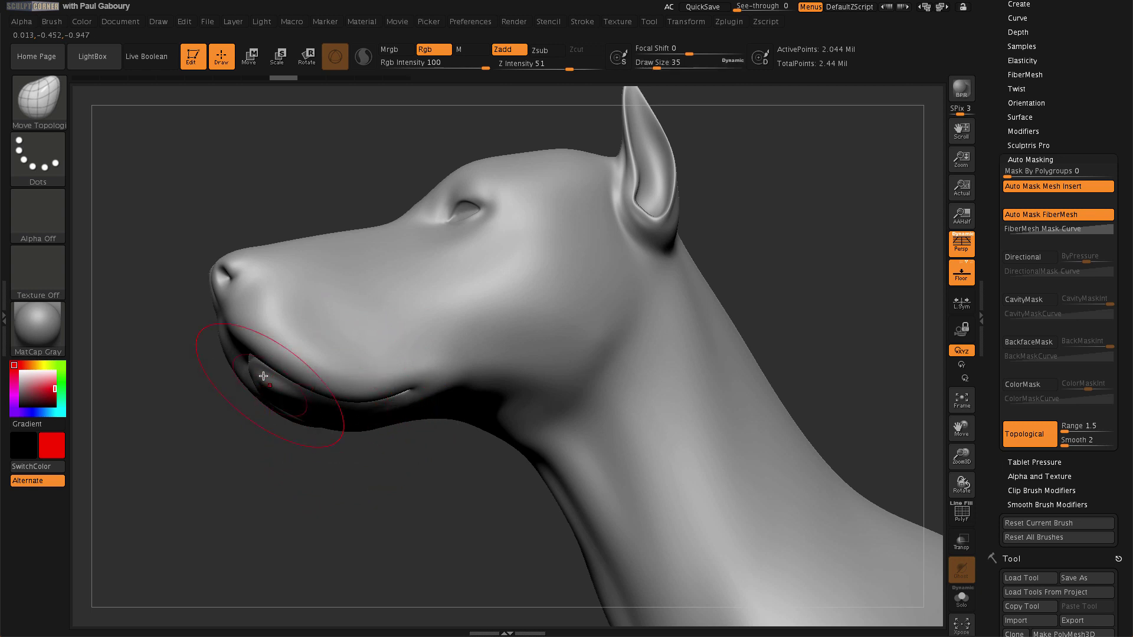
Step: Reshape and pull out the dog's lower lip, then turn the Dog to its side
left_click_drag(262, 389, 296, 398)
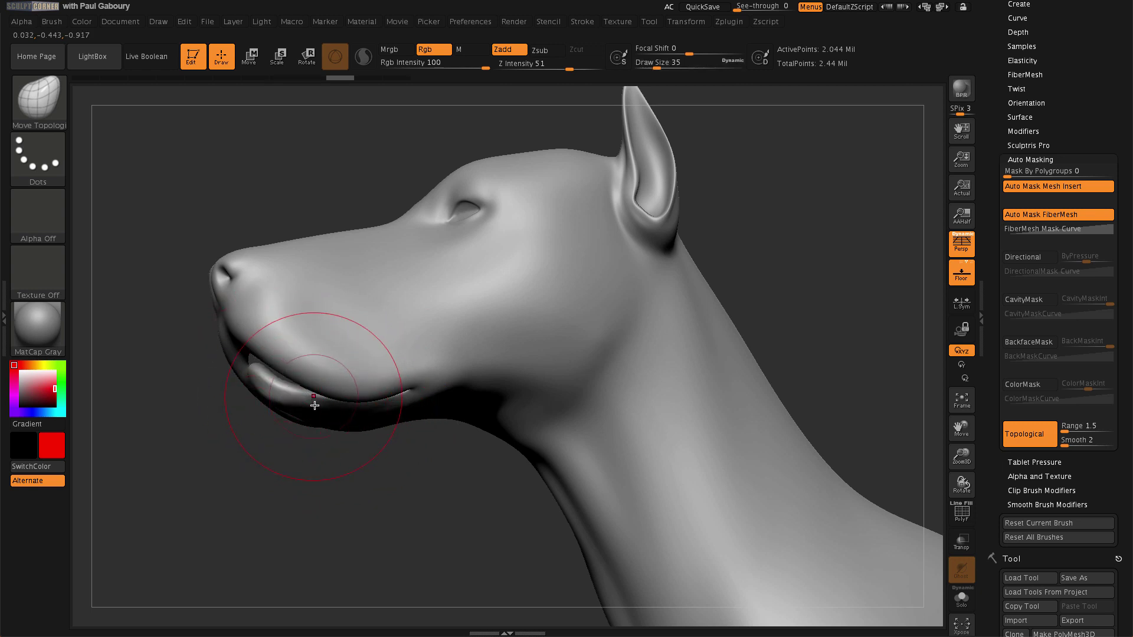
mouse_move(378, 411)
left_mouse_down()
mouse_move(403, 404)
mouse_move(347, 421)
mouse_move(271, 413)
mouse_move(262, 397)
left_mouse_up()
mouse_move(327, 378)
left_mouse_down()
mouse_move(354, 413)
mouse_move(330, 372)
mouse_move(351, 391)
mouse_move(307, 413)
mouse_move(282, 390)
left_mouse_up()
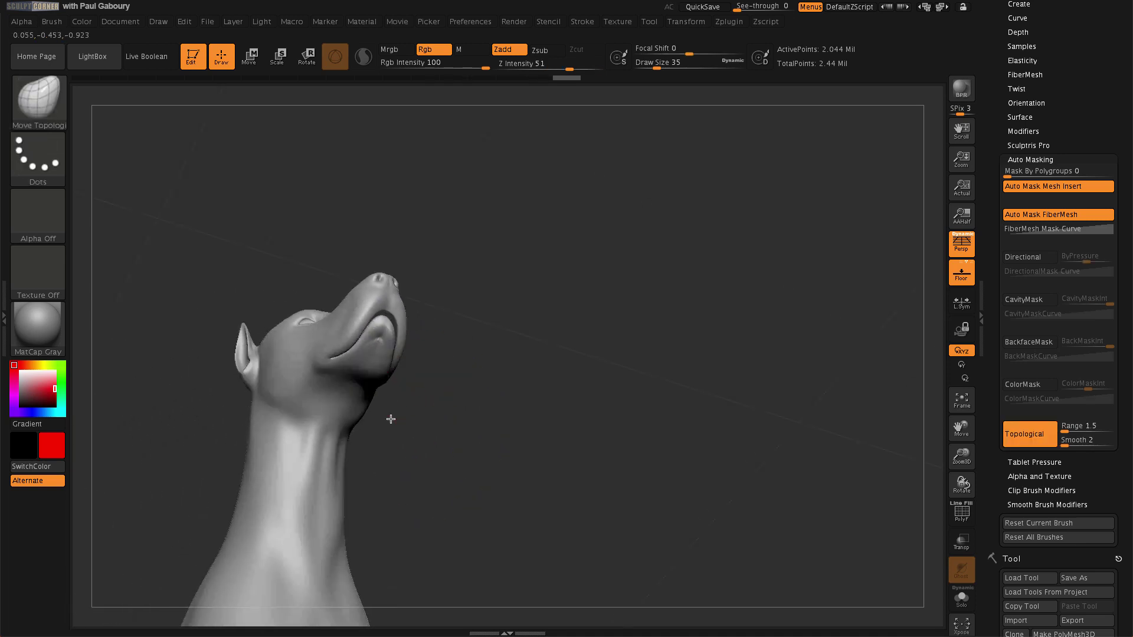
left_click_drag(361, 443, 567, 374)
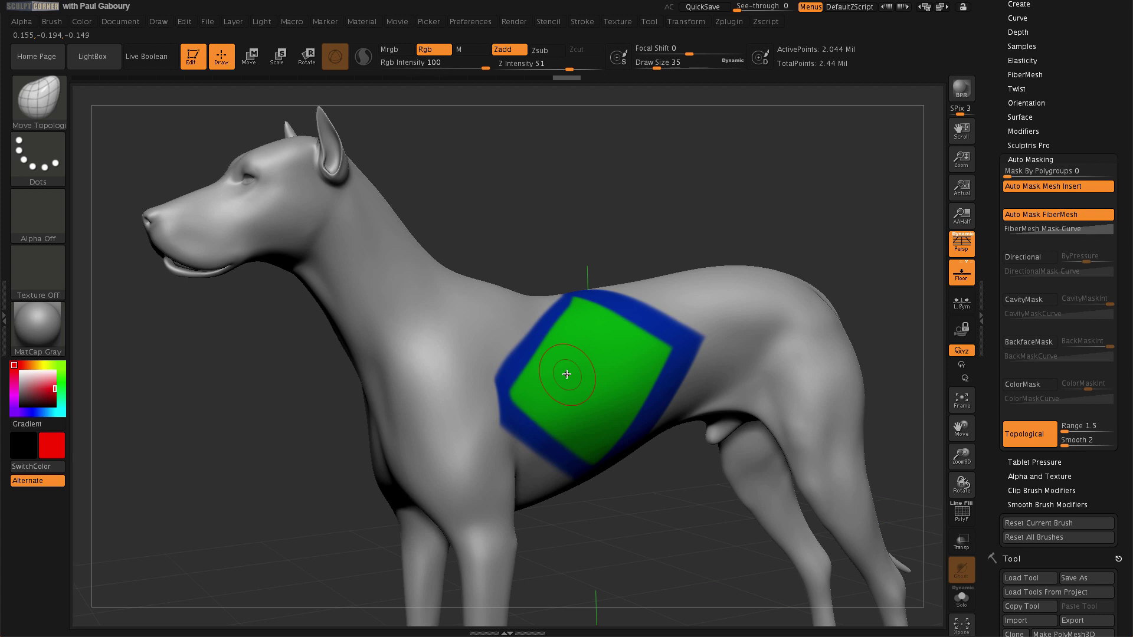
Step: Load Mech6 from the Tool palette and show its upper body from the front
scroll(1125, 497, "down", 10)
left_click(1088, 287)
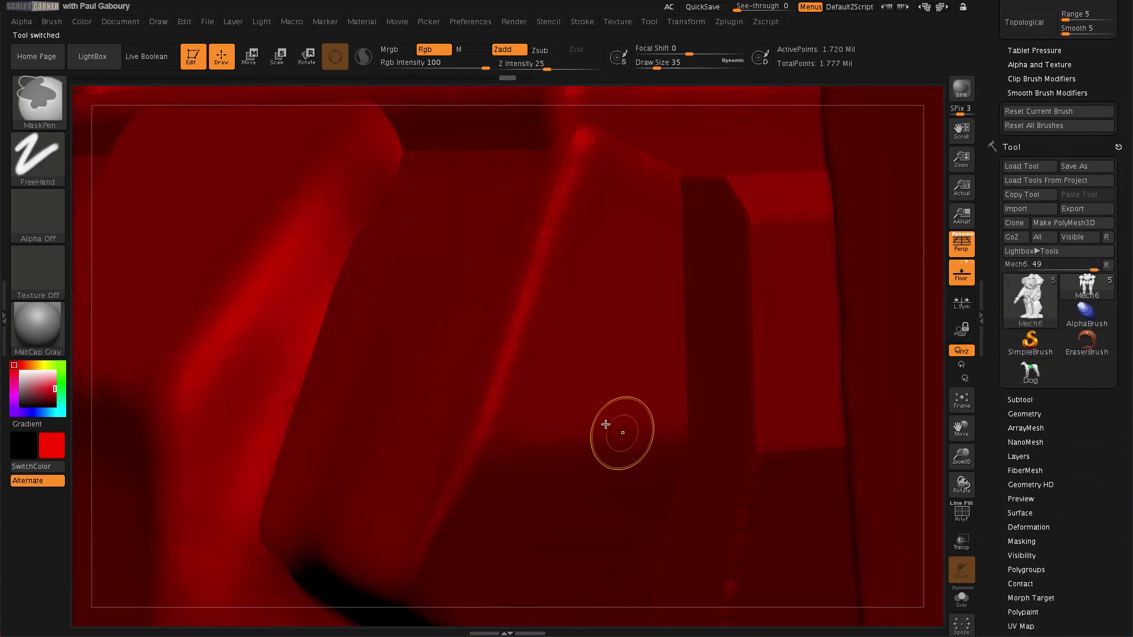
left_click(34, 377)
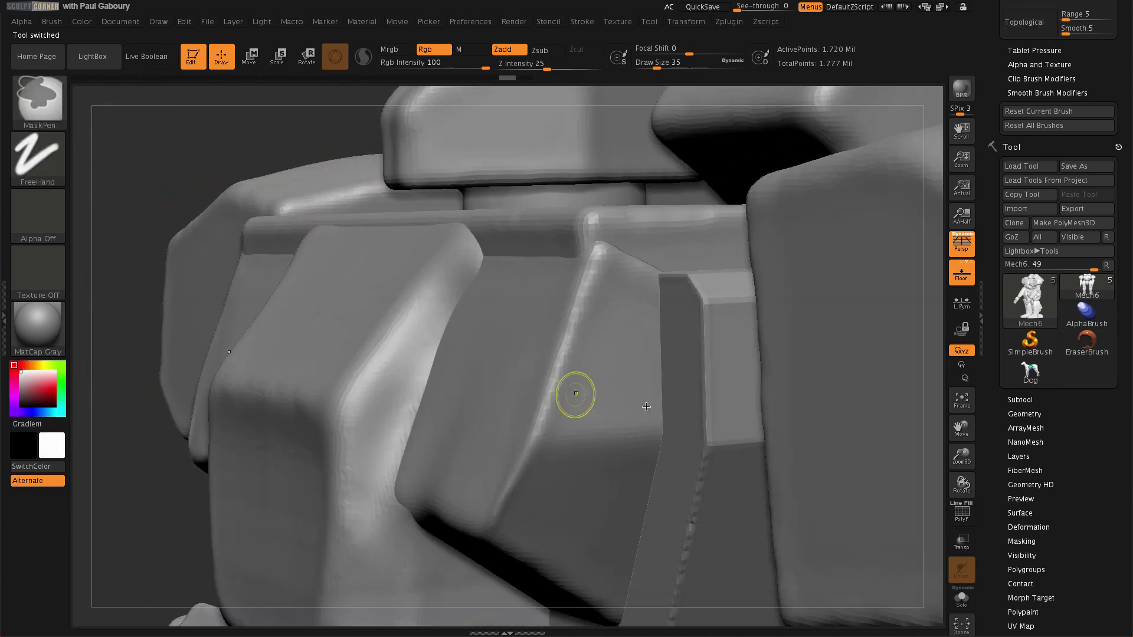
left_click_drag(577, 395, 545, 330, "alt")
right_click_drag(545, 331, 548, 348, "shift")
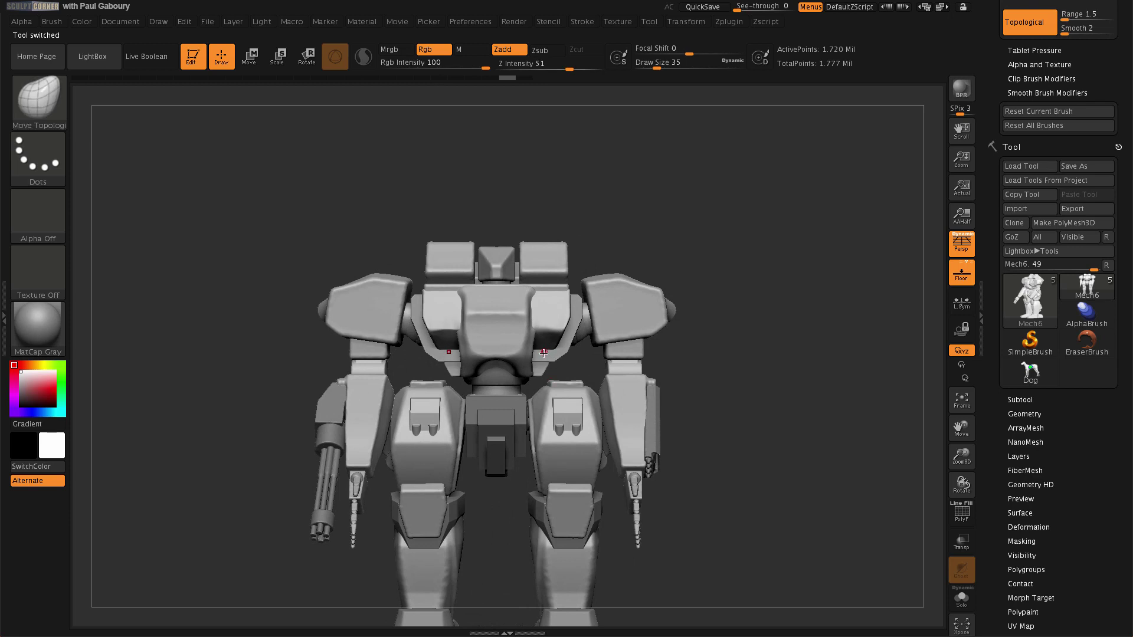
Step: At draw size 492, pull the chest side plates outward symmetrically and lightly smooth them
key("s")
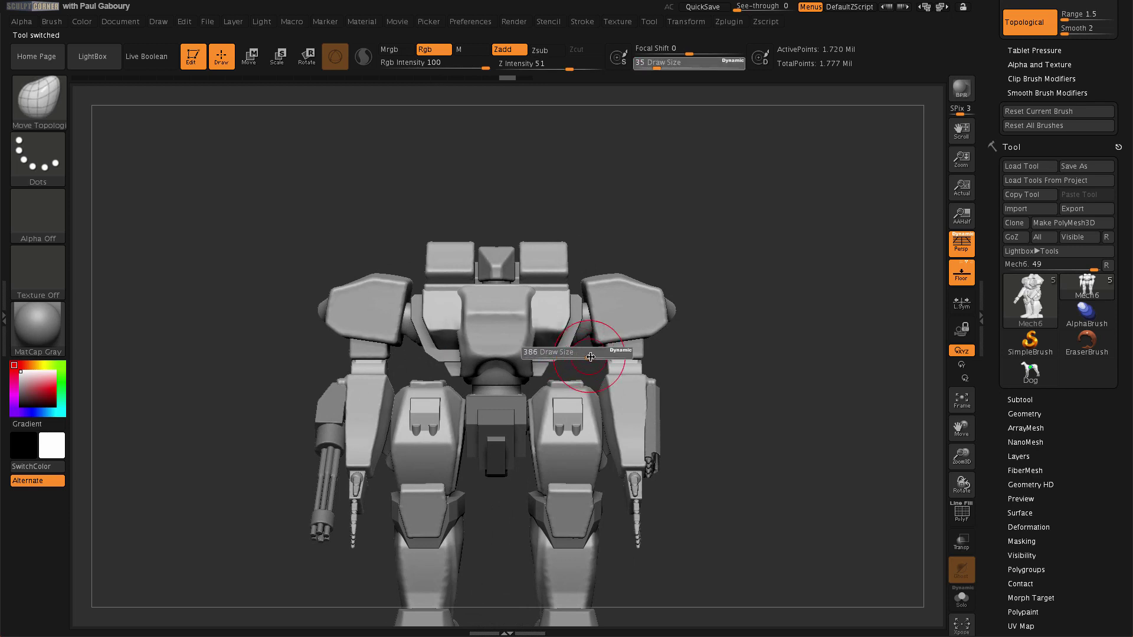
left_click(598, 356)
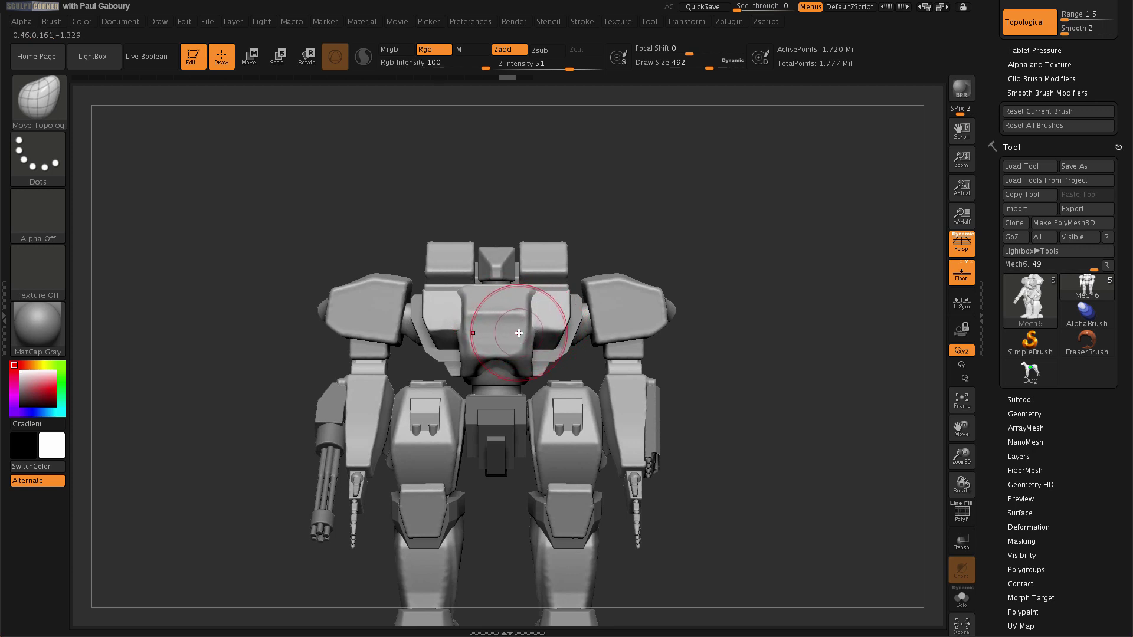
mouse_move(543, 307)
left_mouse_down()
mouse_move(572, 341)
mouse_move(573, 311)
left_mouse_up()
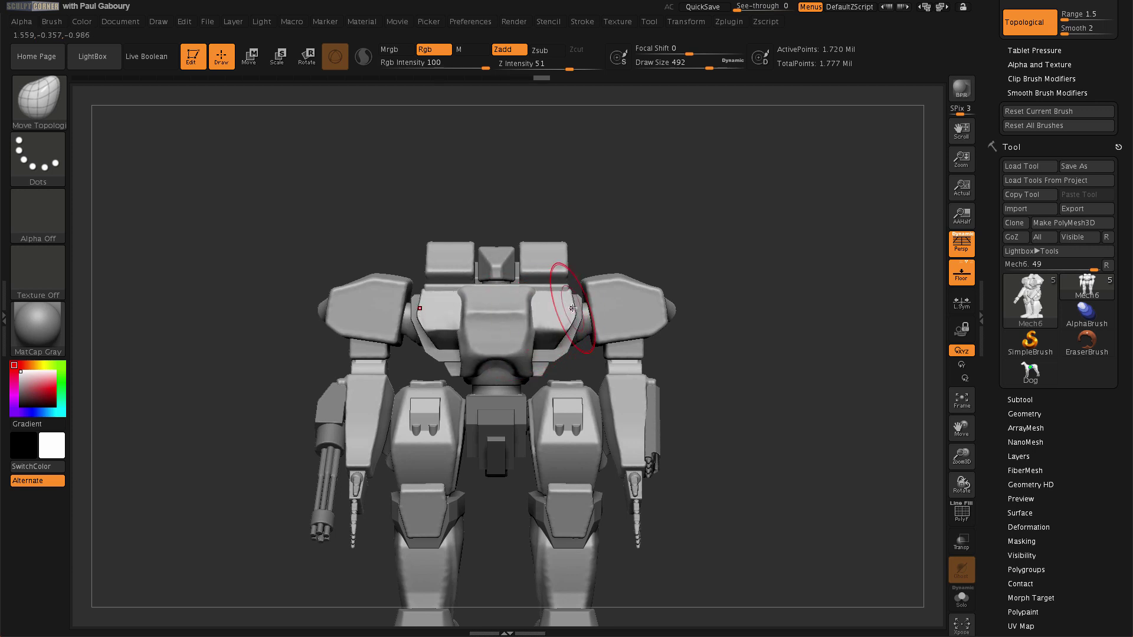
left_click(572, 307, "shift")
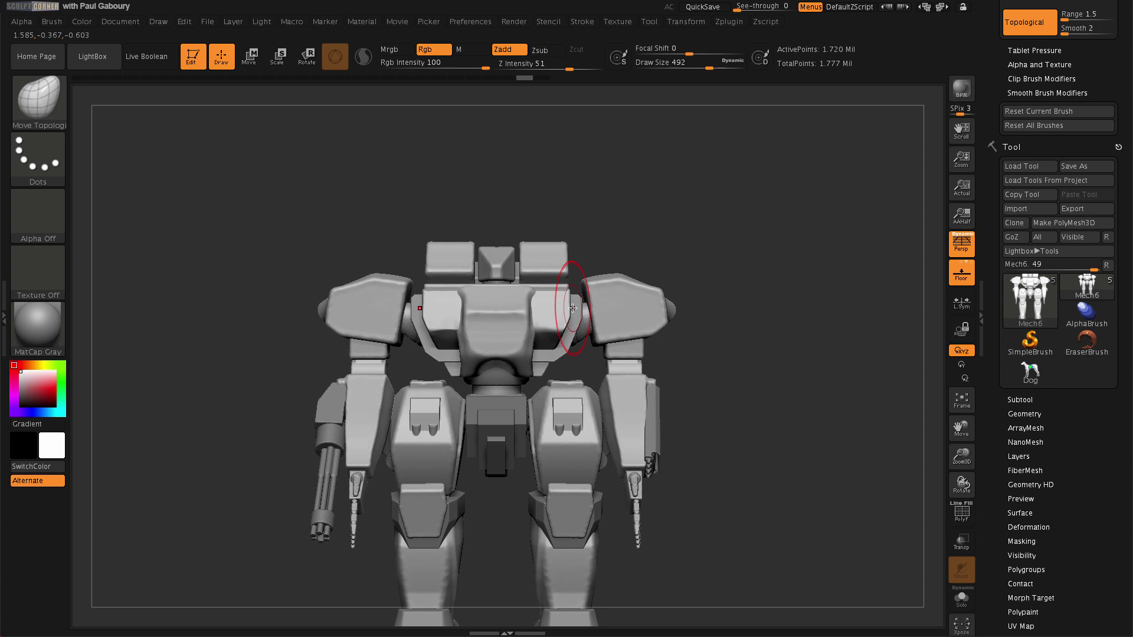
Step: Zoom in on the Mech's chest and shrink the draw size to 1
left_click_drag(572, 308, 553, 323, "ctrl")
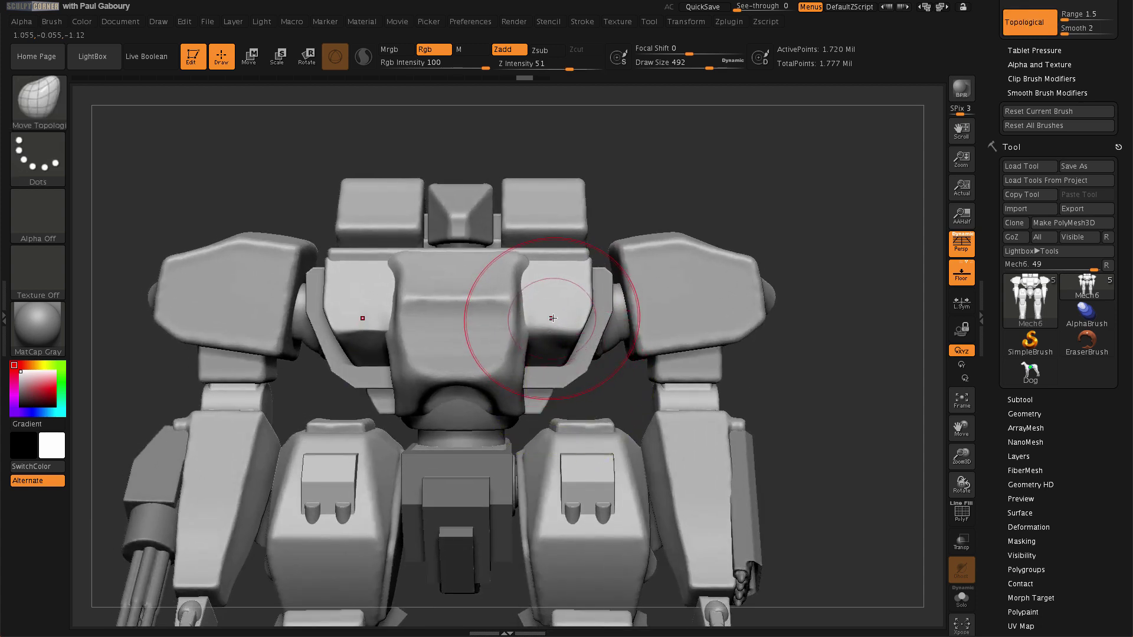
right_click_drag(553, 318, 559, 364, "alt")
key("s")
left_click_drag(559, 364, 479, 367)
Step: Move the central top chest block upward and the round disc down onto the torso side
left_click_drag(486, 280, 496, 242)
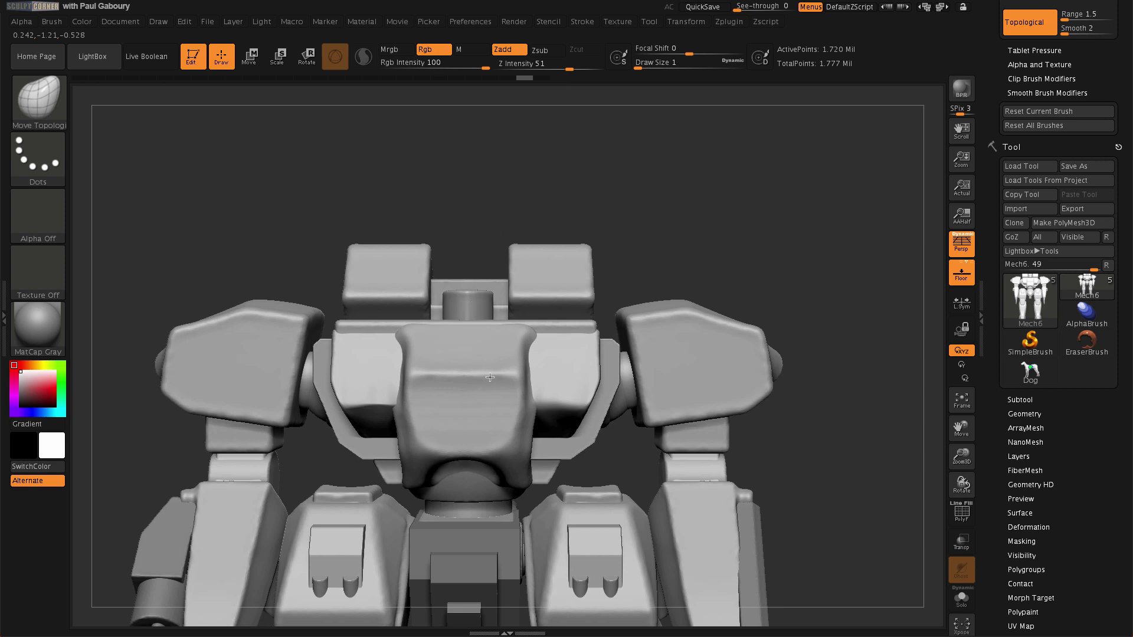
mouse_move(496, 242)
left_mouse_down()
mouse_move(491, 121)
mouse_move(482, 274)
mouse_move(688, 301)
mouse_move(844, 248)
mouse_move(738, 195)
mouse_move(450, 228)
mouse_move(615, 356)
mouse_move(614, 152)
mouse_move(617, 286)
mouse_move(888, 290)
mouse_move(445, 274)
mouse_move(708, 277)
mouse_move(460, 266)
left_mouse_up()
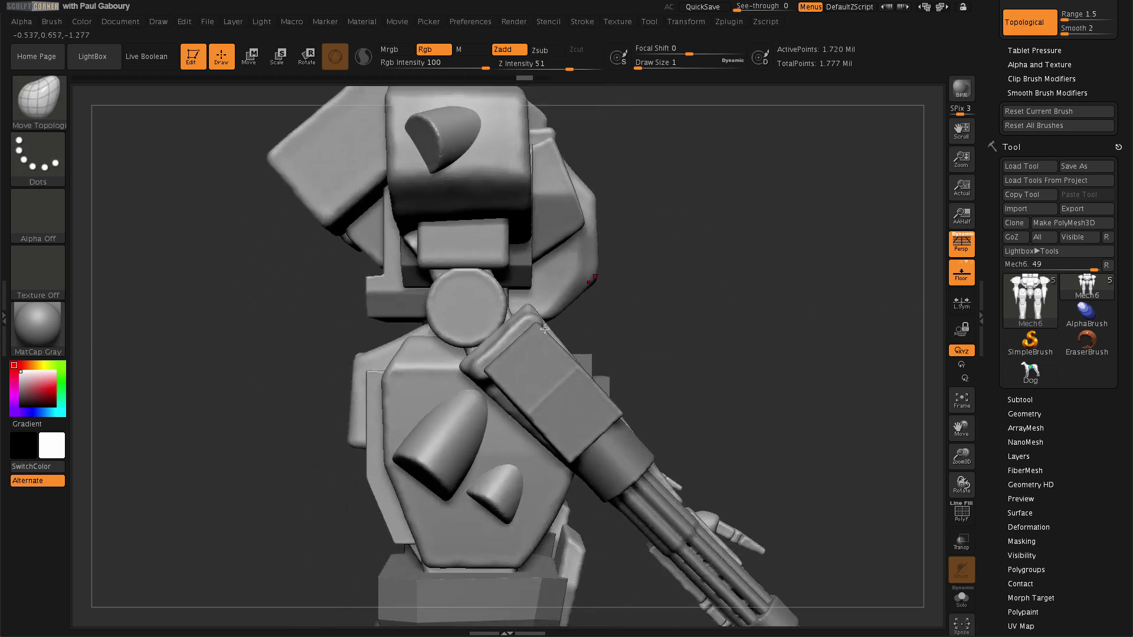
mouse_move(478, 303)
left_mouse_down()
mouse_move(337, 378)
mouse_move(201, 413)
mouse_move(195, 484)
mouse_move(373, 366)
mouse_move(653, 282)
mouse_move(405, 318)
mouse_move(467, 304)
left_mouse_up()
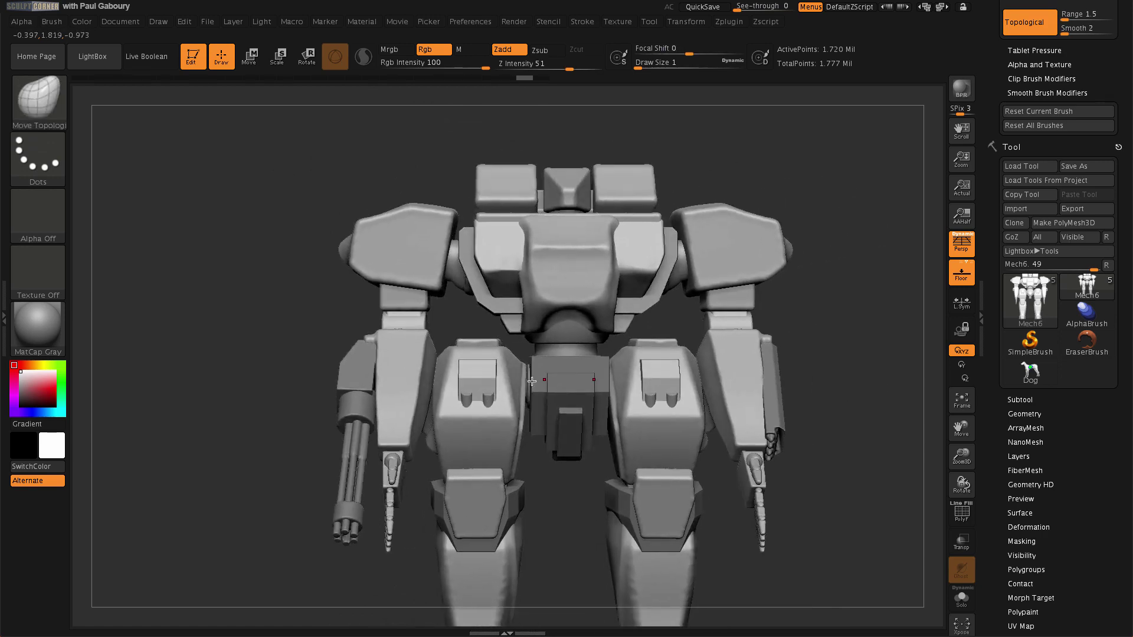
Step: With the Move tool (W), shift the shoulder disc along its depth axis, then undo
key("w")
left_click_drag(531, 381, 449, 359)
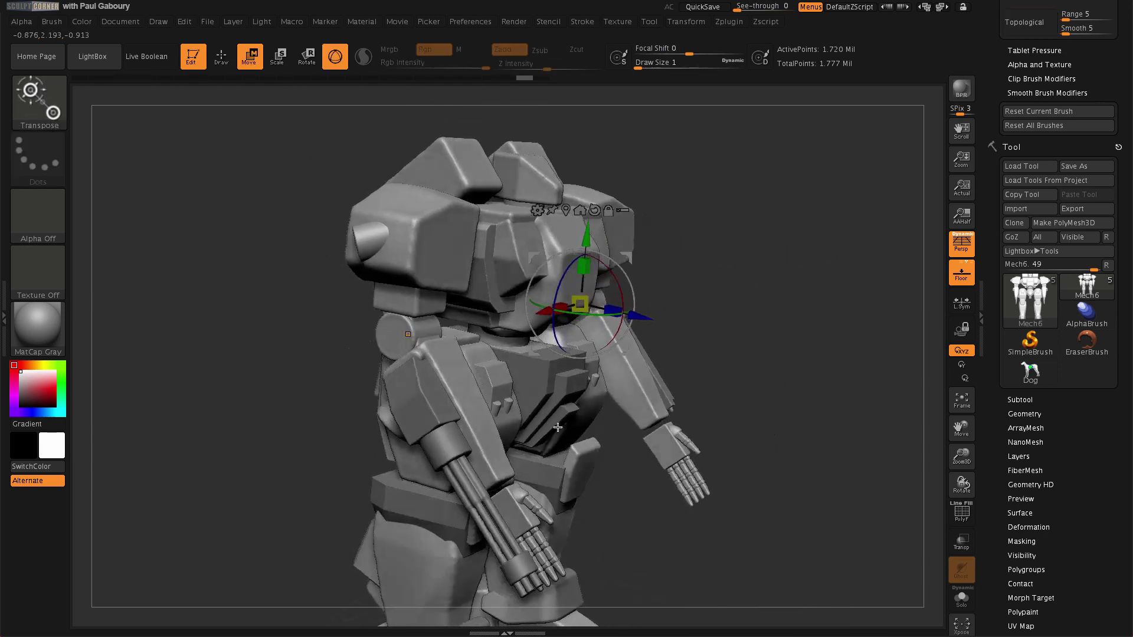
left_click(404, 337)
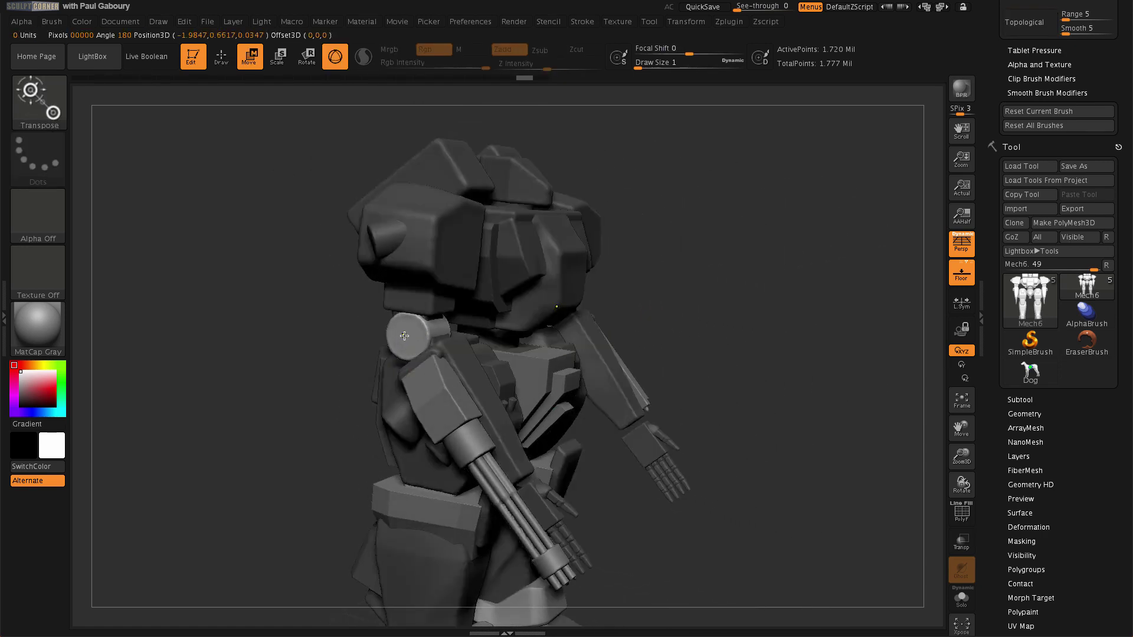
left_click_drag(570, 427, 619, 427)
mouse_move(474, 341)
left_mouse_down()
mouse_move(680, 376)
mouse_move(598, 407)
left_mouse_up()
key("ctrl")
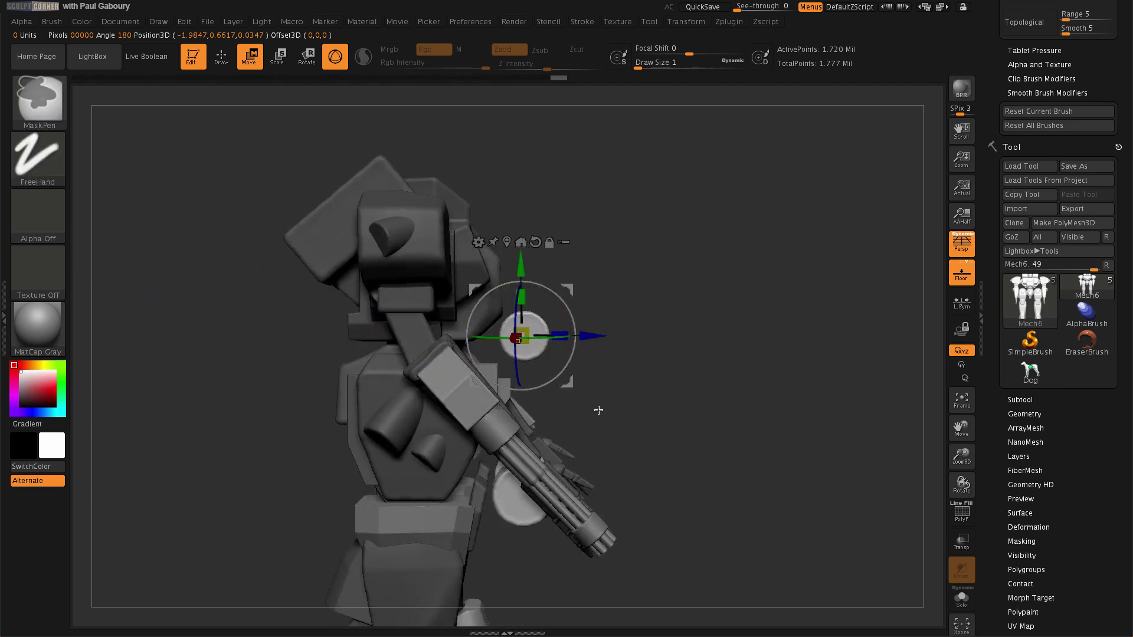
key("ctrl+z")
Step: Mask all but the shoulder disc and show the Mech's polygroup colours with Shift+F
left_click_drag(599, 410, 682, 433, "ctrl")
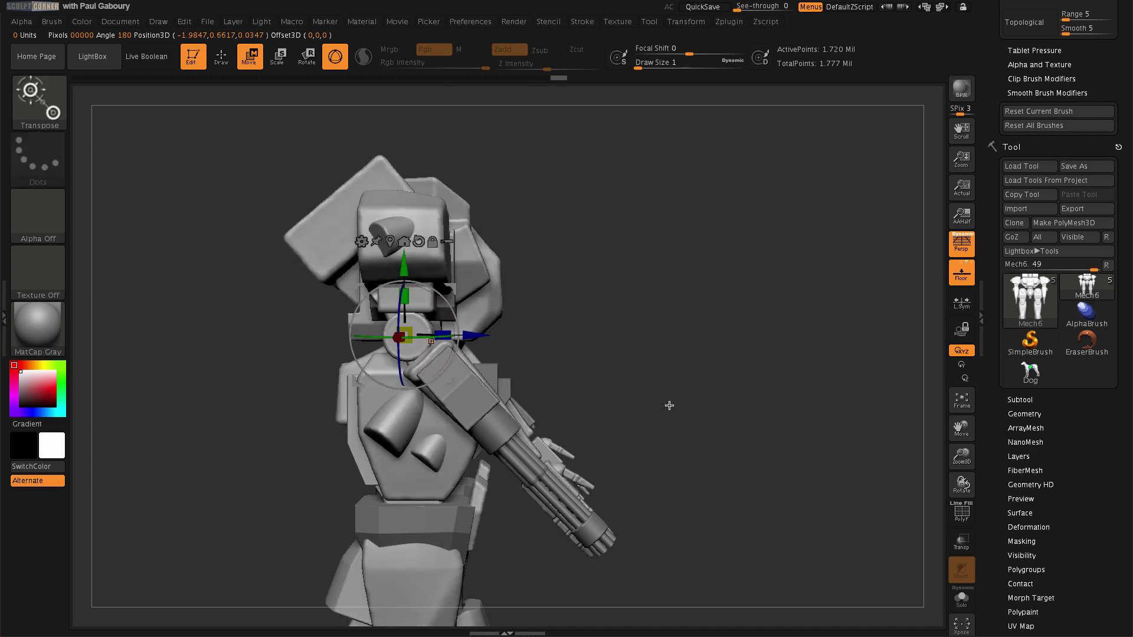
mouse_move(650, 385)
right_mouse_down("ctrl")
mouse_move(646, 445)
mouse_move(488, 385)
right_mouse_up("ctrl")
left_click(484, 378, "ctrl")
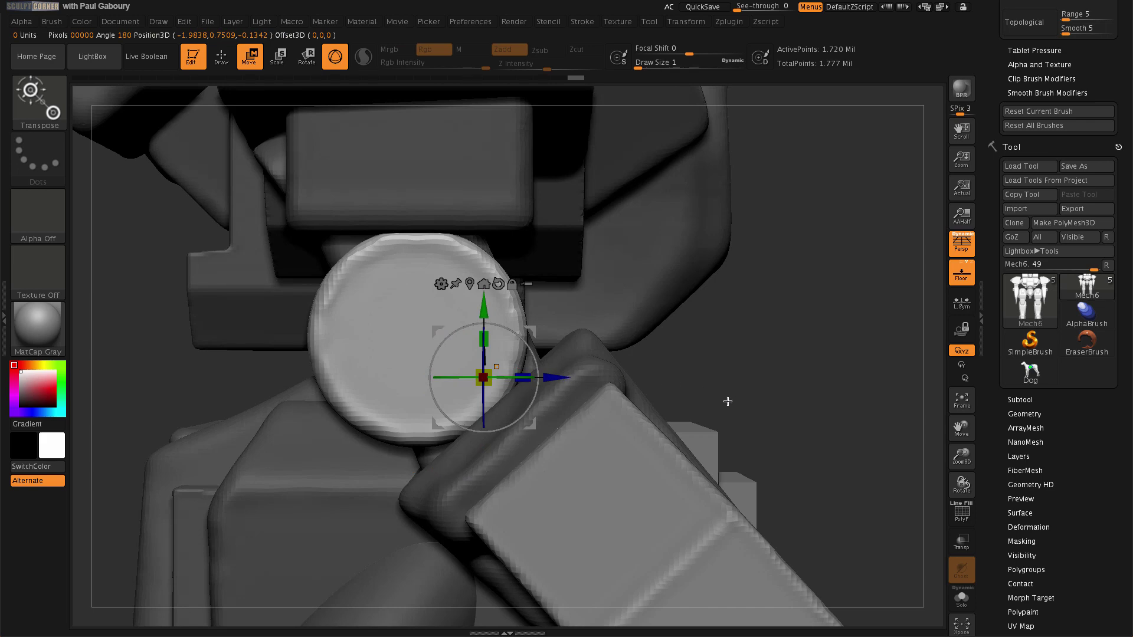
key("shift+f")
right_click_drag(728, 402, 615, 418, "ctrl")
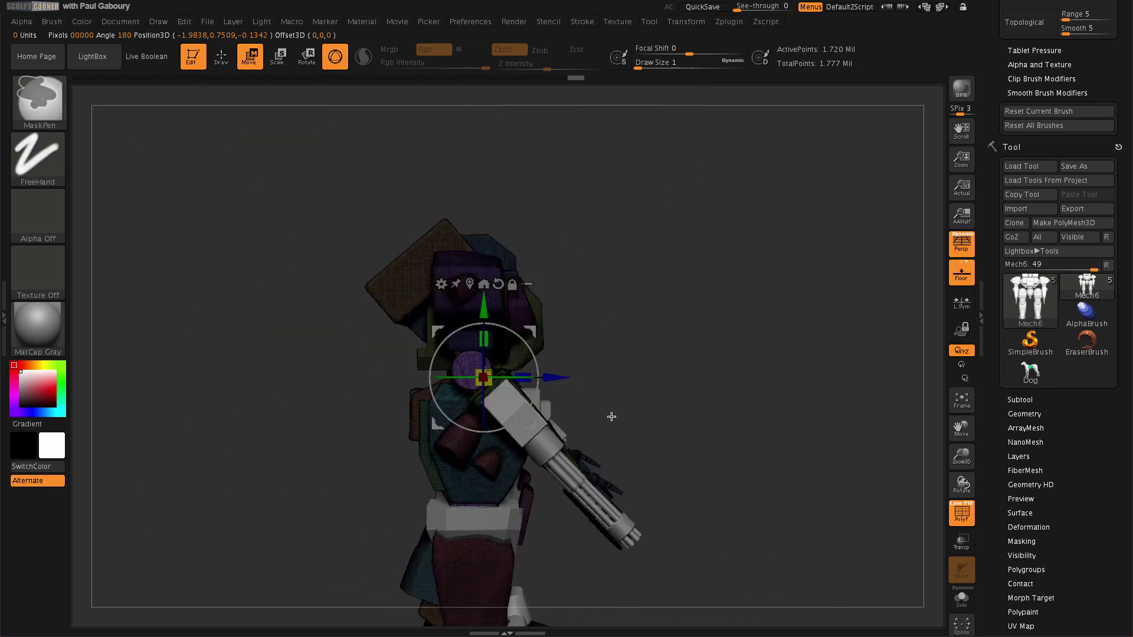
mouse_move(616, 418)
left_mouse_down()
mouse_move(599, 378)
mouse_move(554, 328)
mouse_move(709, 424)
mouse_move(468, 414)
left_mouse_up()
key("ctrl+z")
left_click_drag(644, 369, 673, 412, "ctrl")
key("b")
key("m")
key("t")
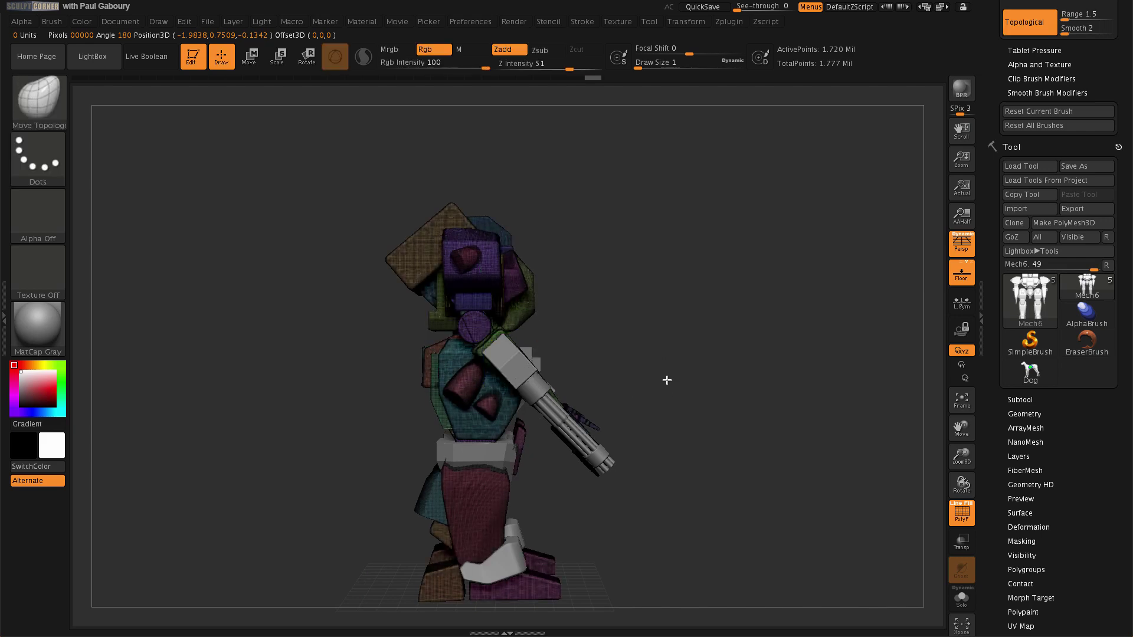
type("s22")
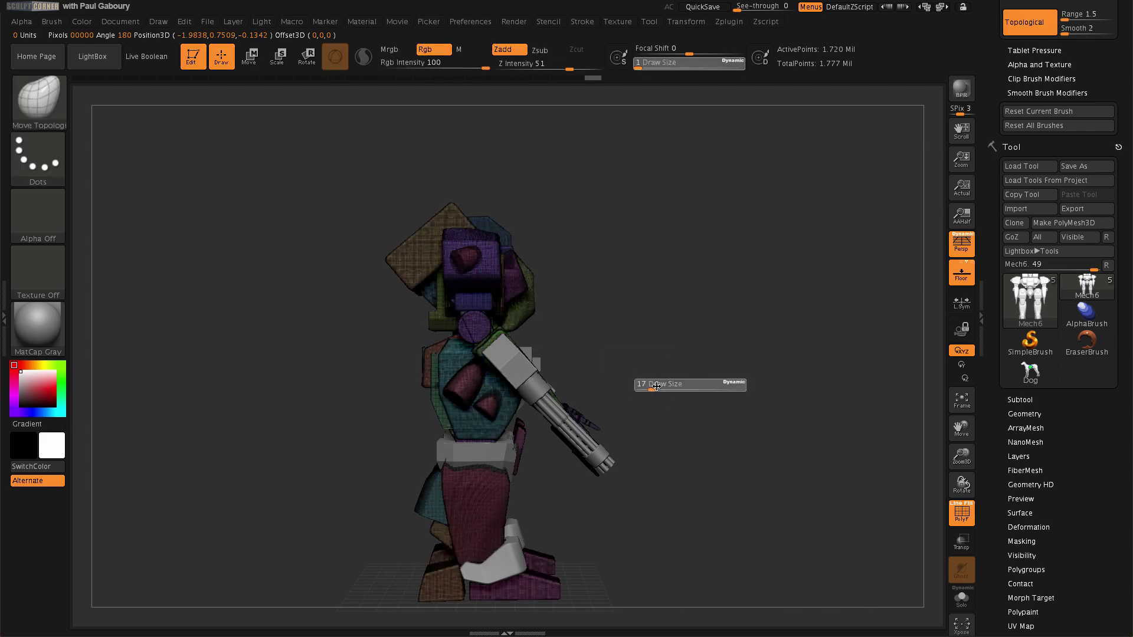
left_click_drag(711, 390, 721, 389)
right_click_drag(531, 378, 495, 353, "ctrl")
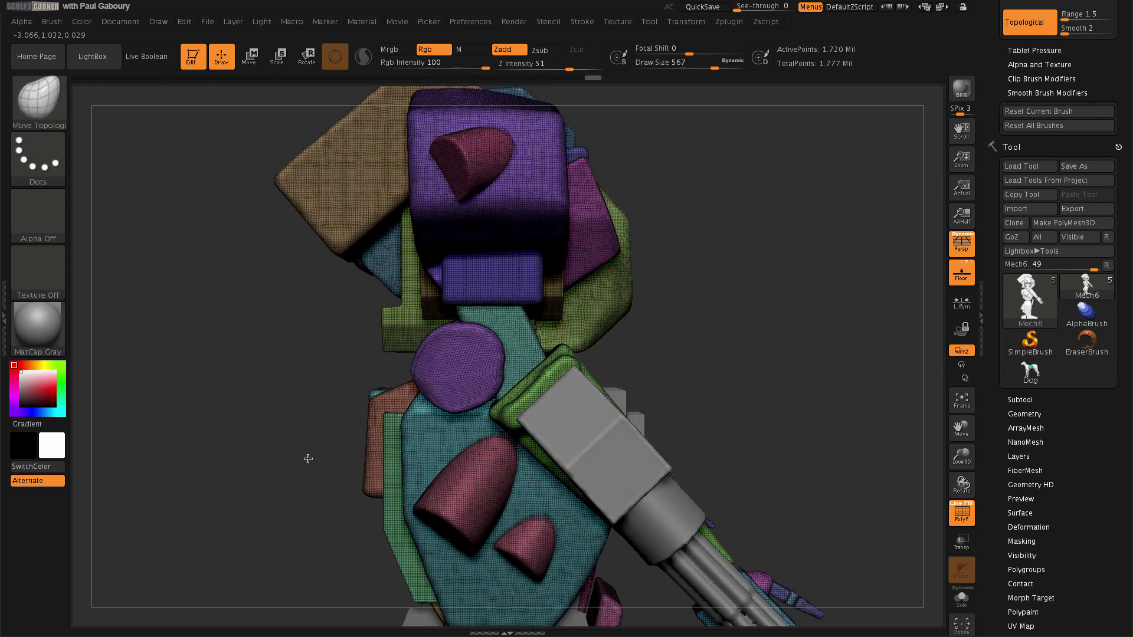
left_click_drag(442, 380, 640, 300)
key("ctrl+z")
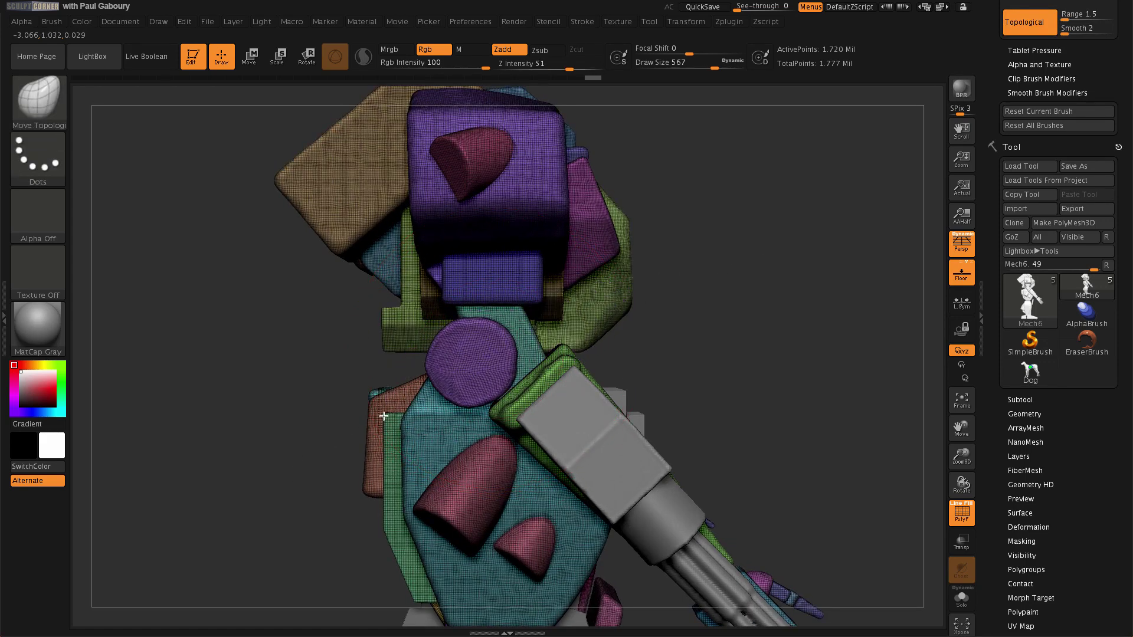
key("s")
mouse_move(504, 352)
left_mouse_down()
mouse_move(439, 353)
mouse_move(703, 439)
mouse_move(508, 336)
mouse_move(498, 374)
mouse_move(493, 336)
mouse_move(501, 359)
left_mouse_up()
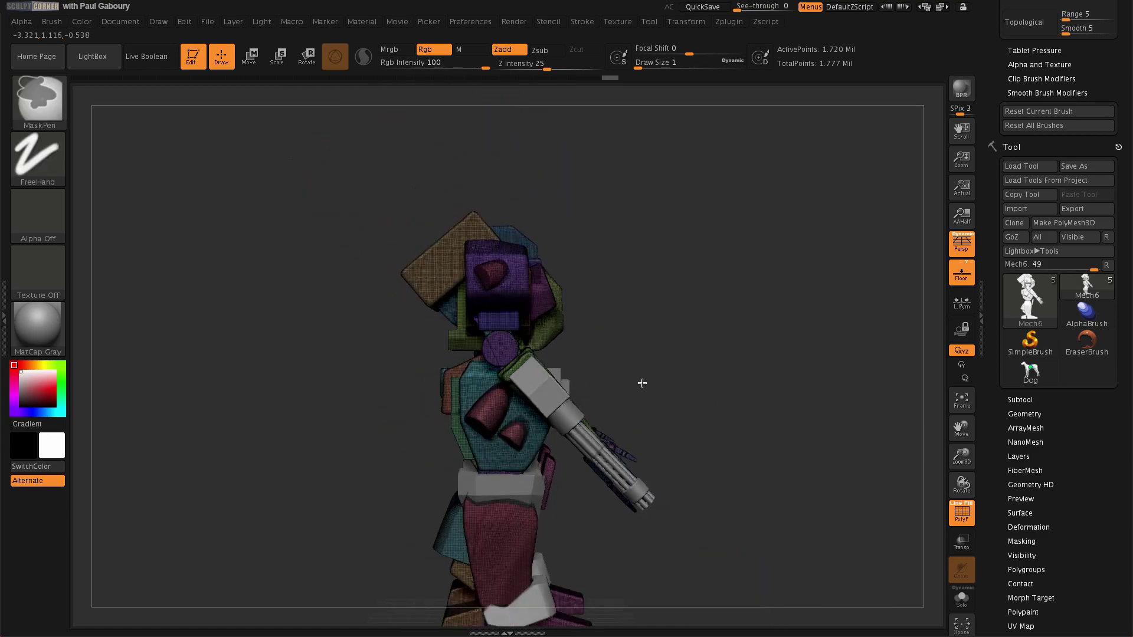
left_click_drag(642, 382, 540, 385)
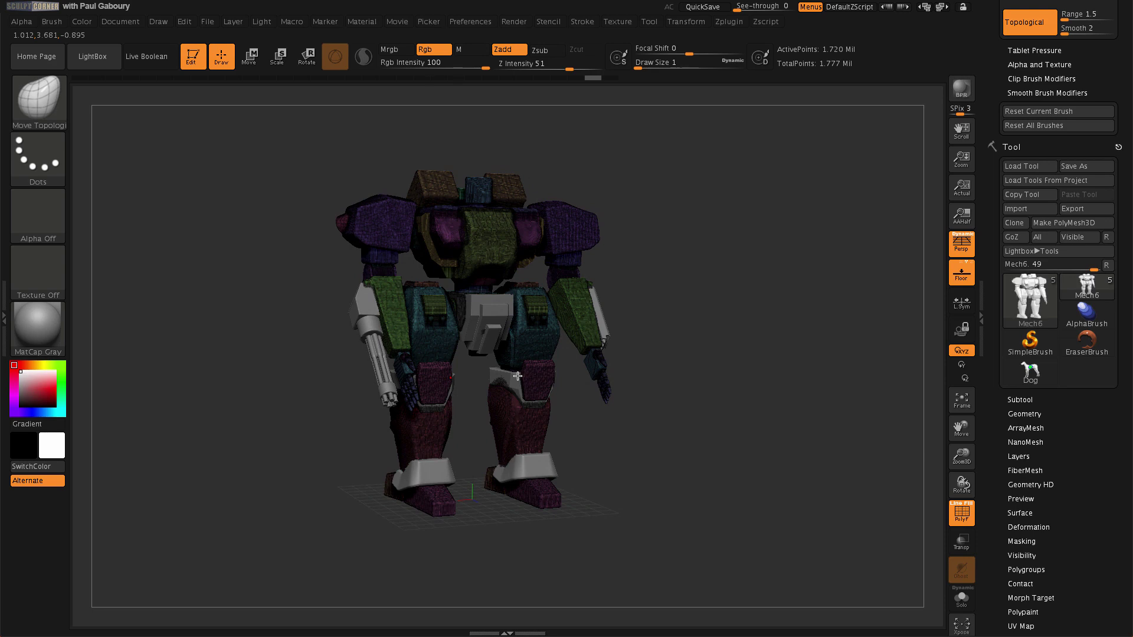
Step: Scroll the right tray up to the Brush Auto Masking Topological settings
scroll(1062, 472, "up", 1)
scroll(1062, 472, "up", 4)
scroll(1063, 472, "up", 3)
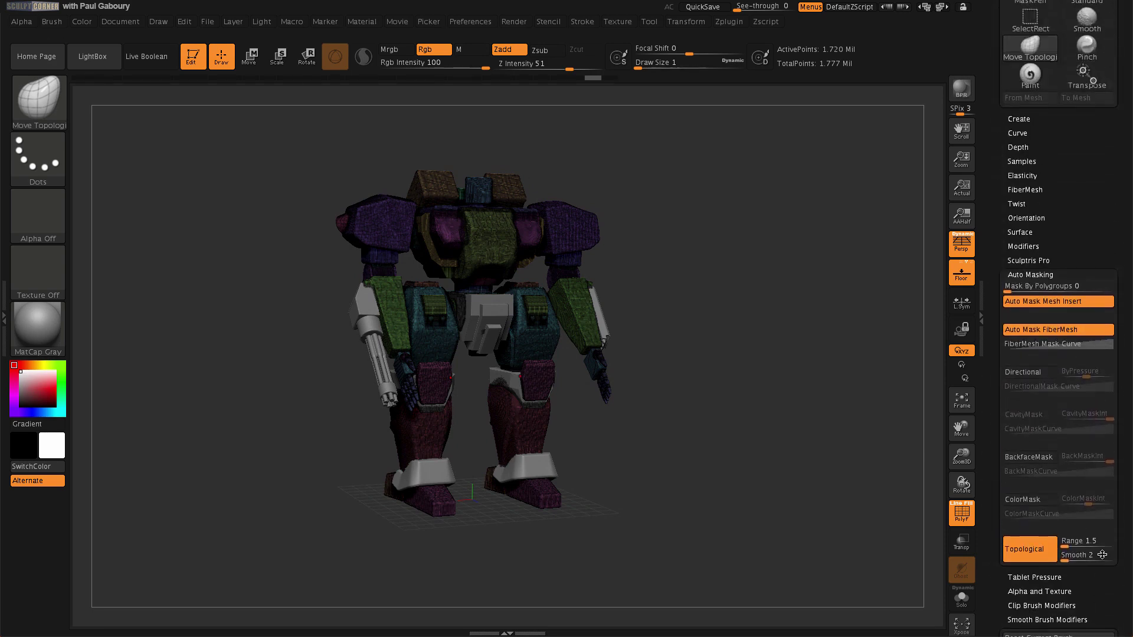
scroll(1062, 472, "up", 2)
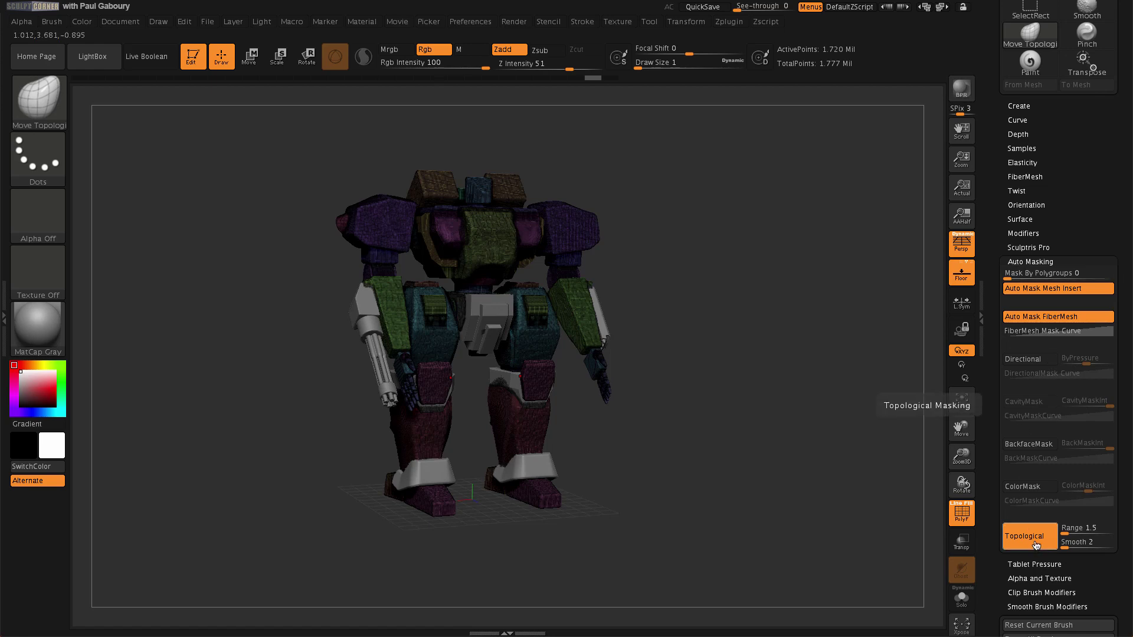